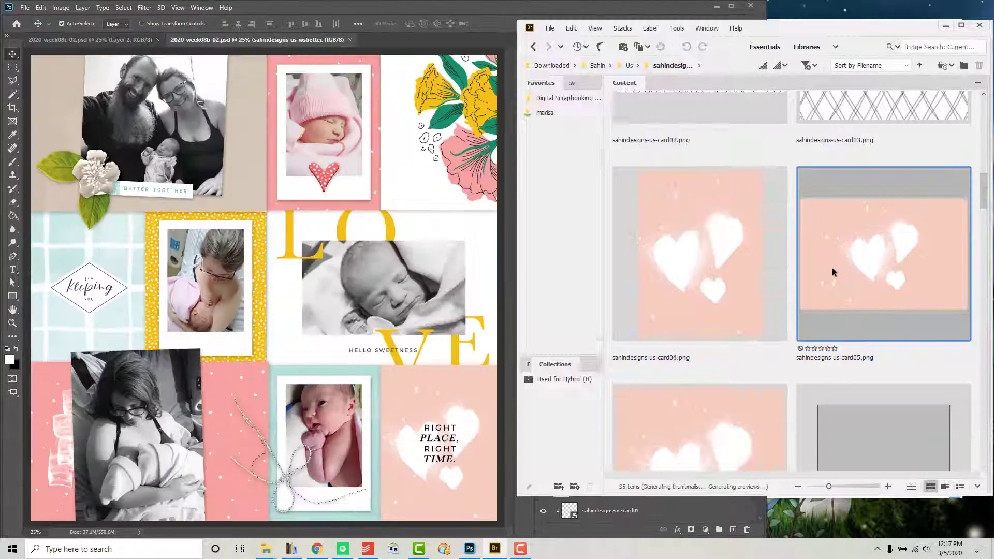
Scroll Bridge to card13 while bringing the week08c pocket layout forward in Photoshop.
scroll(887, 302, down, 3)
scroll(886, 302, down, 3)
scroll(887, 301, down, 3)
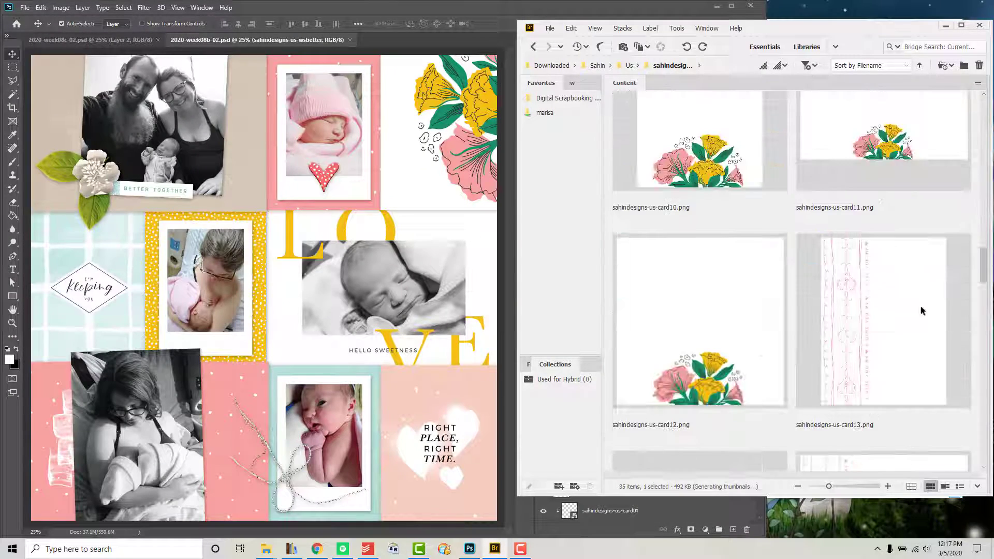
scroll(920, 312, down, 3)
scroll(920, 312, down, 5)
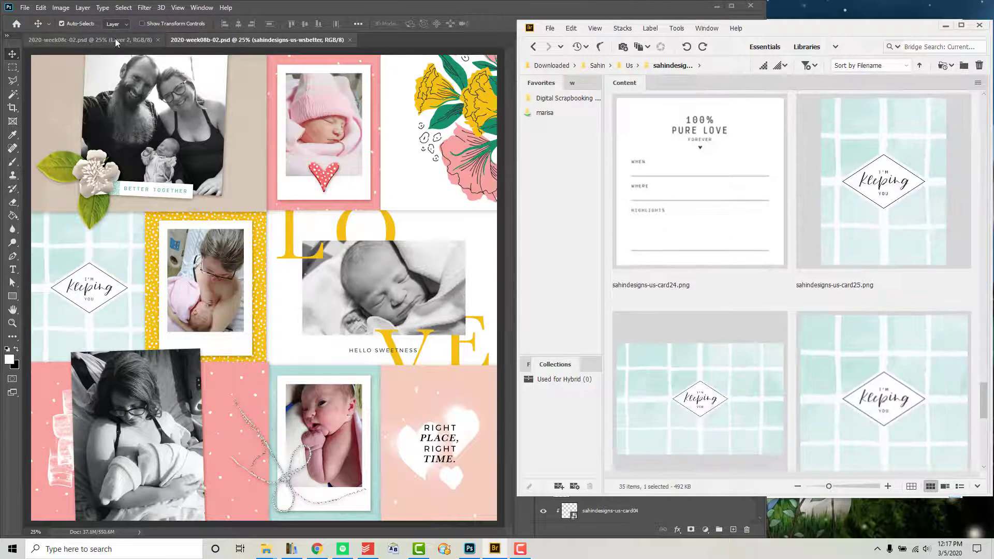
click(116, 43)
click(924, 315)
scroll(924, 316, up, 10)
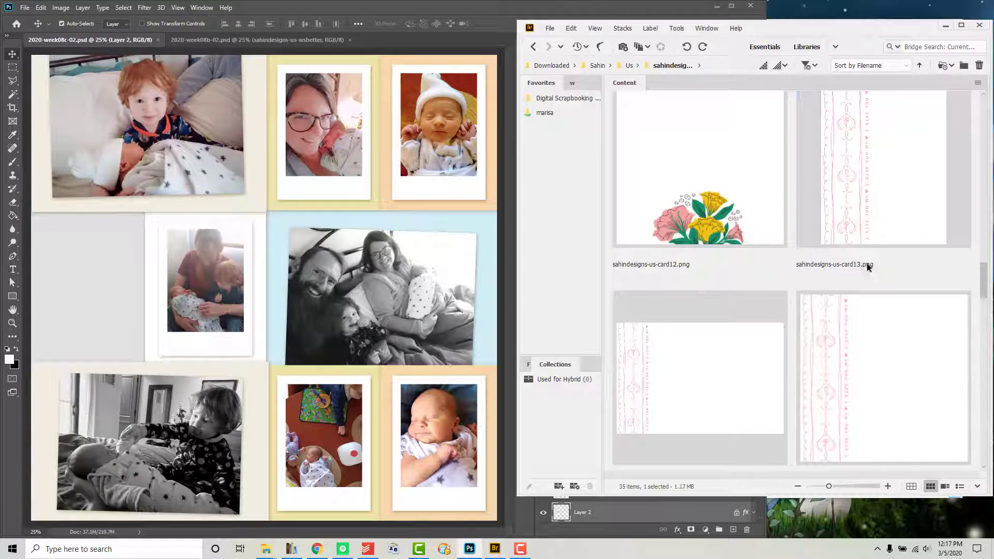
Place card13 into the empty left-middle pocket of the week08c layout.
drag(868, 266, 255, 288)
drag(610, 322, 611, 440)
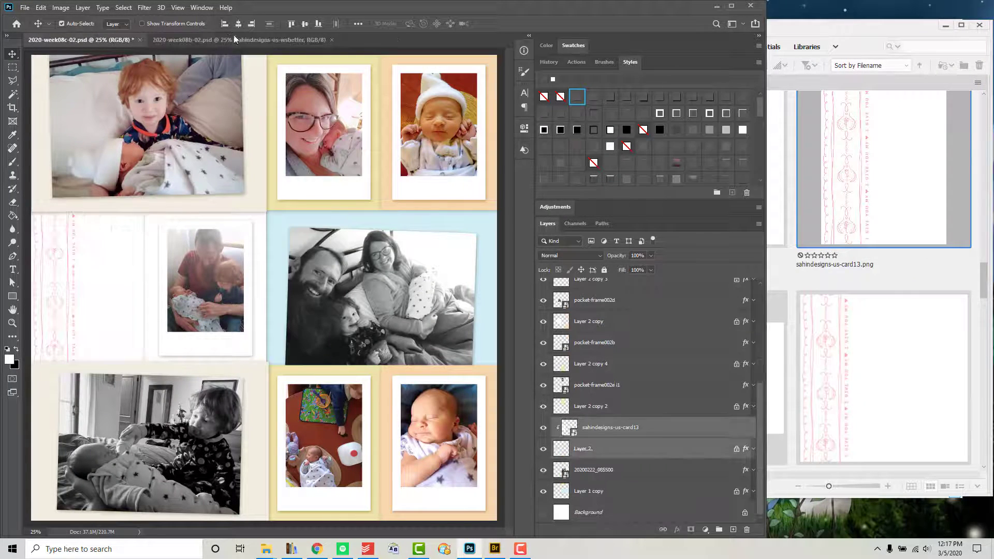
click(494, 549)
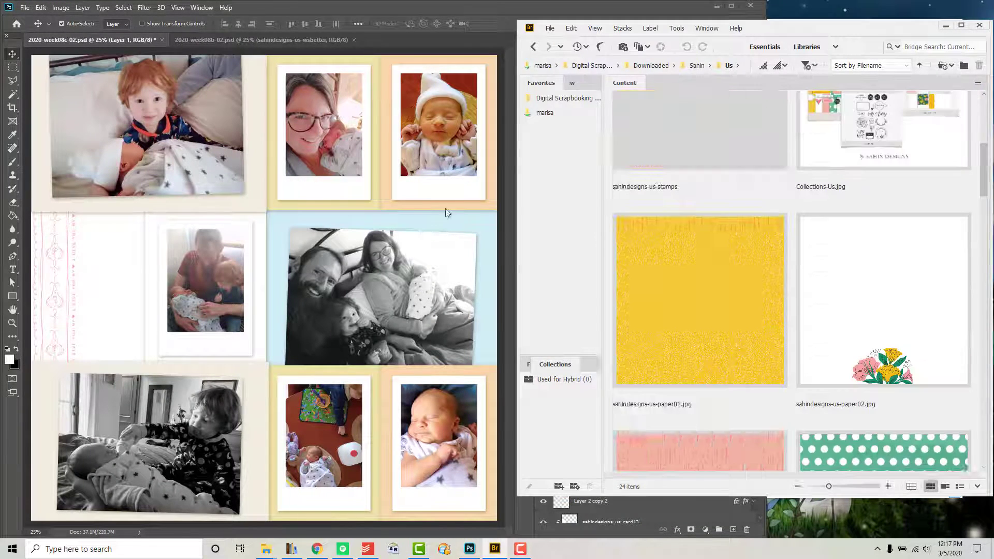
Add the pink paper over the page and clip it into the middle block.
click(447, 212)
scroll(862, 257, down, 5)
click(862, 258)
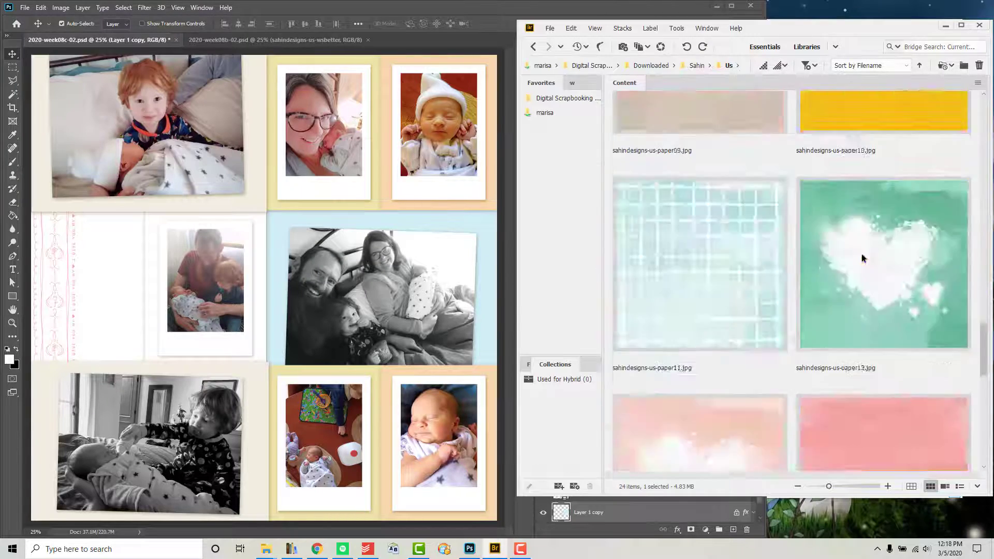
drag(862, 258, 464, 282)
drag(683, 501, 687, 510)
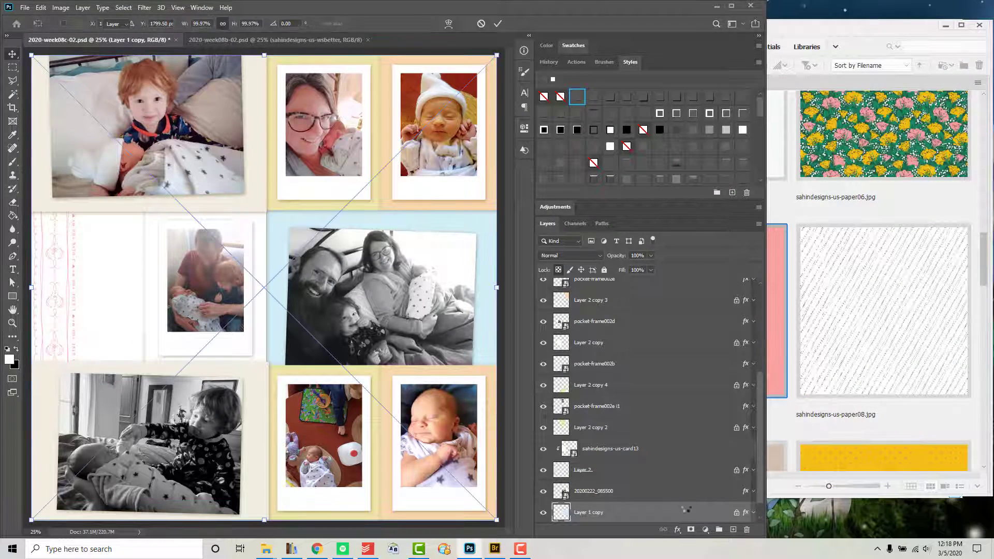
key(Return)
right_click(678, 510)
click(732, 289)
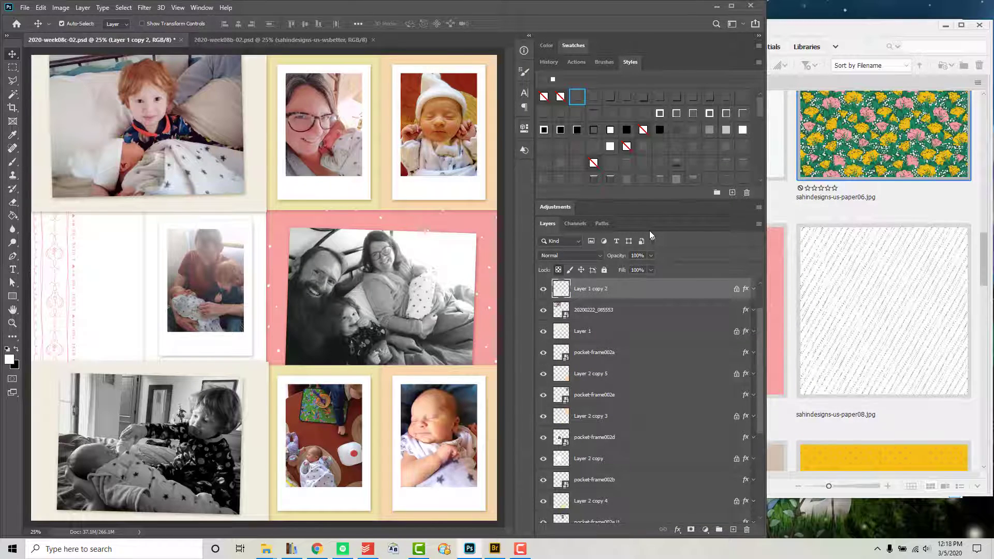
Clip floral paper into the bottom-left frame and diagonal-stripe paper into the bottom-middle frame.
key(ctrl+t)
key(Return)
alt+click(545, 300)
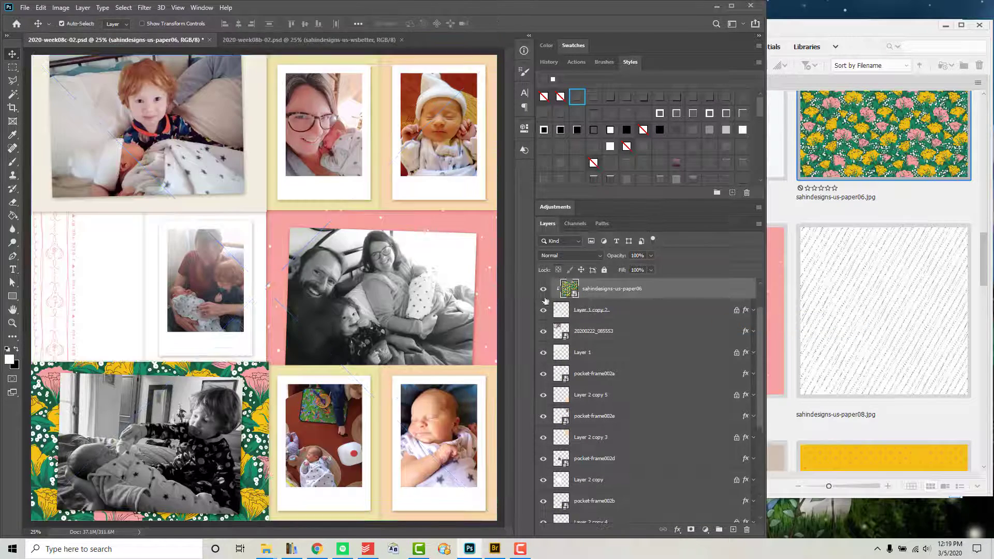
click(358, 375)
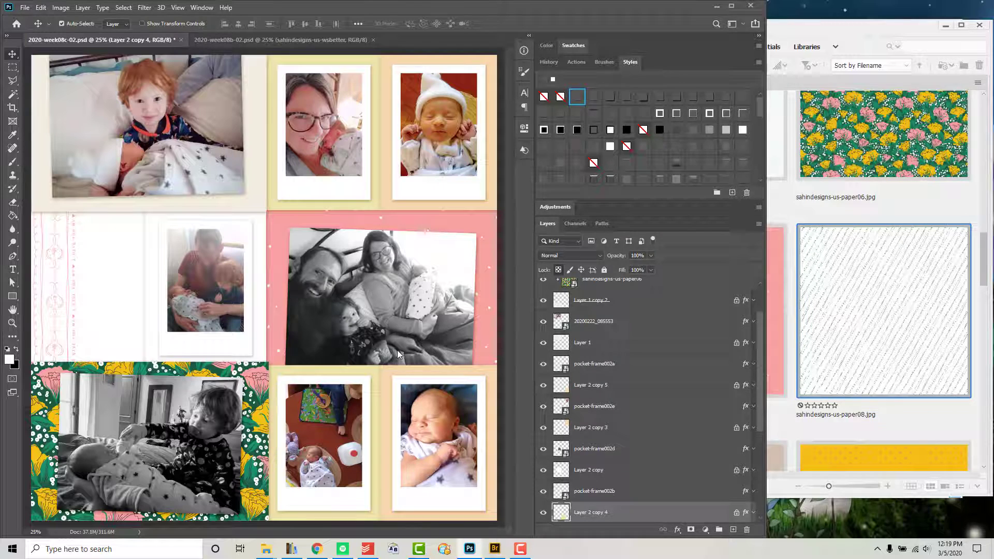
key(Return)
key(ctrl+alt+g)
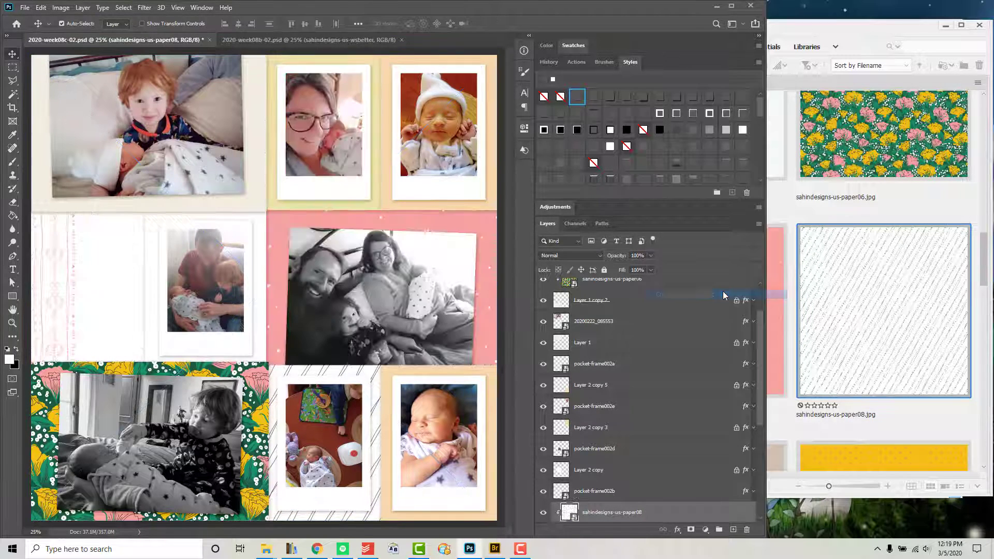
Clip yellow paper behind the left-middle photo and pink solid paper into the top-middle frames.
click(590, 469)
click(880, 311)
scroll(854, 311, down, 5)
drag(832, 344, 371, 324)
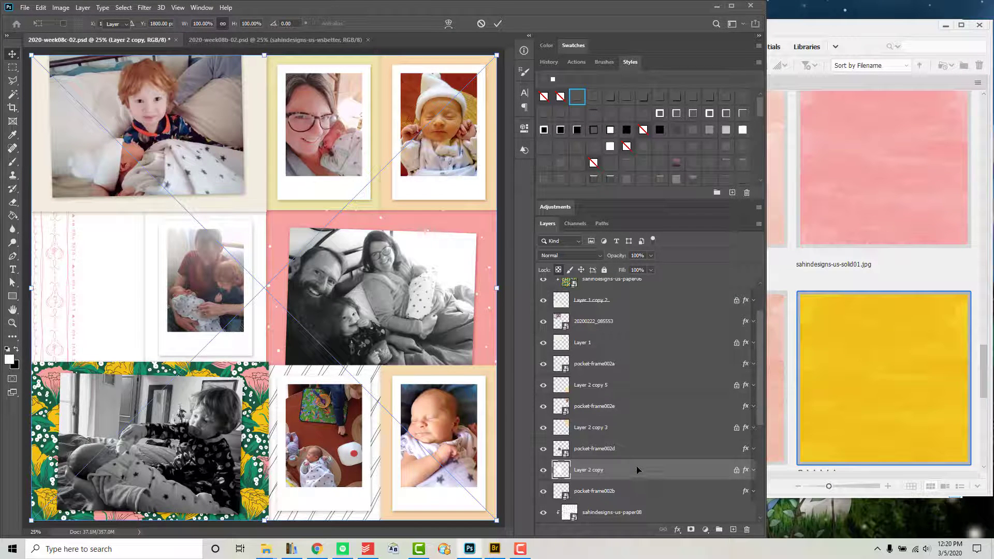
key(Return)
key(ctrl+alt+g)
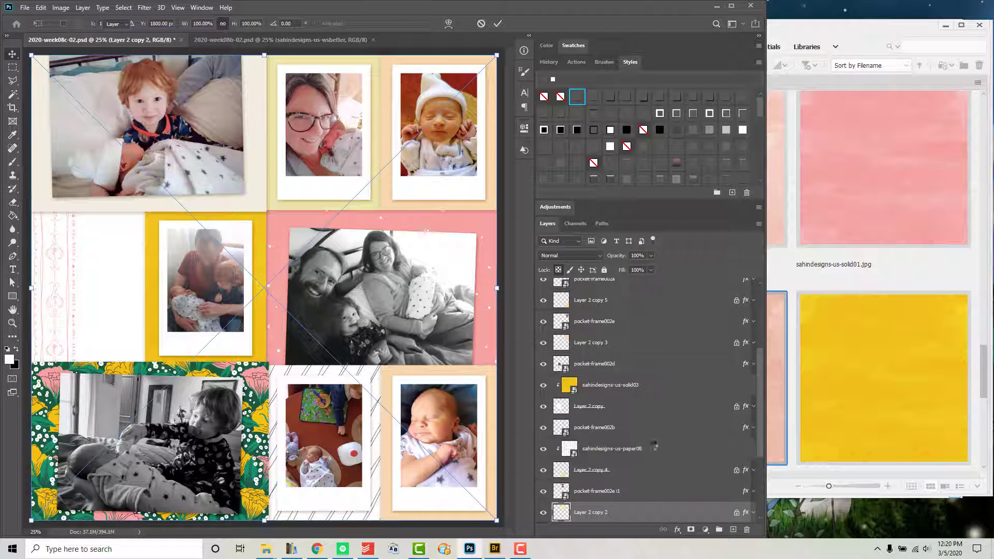
key(Return)
key(ctrl+alt+g)
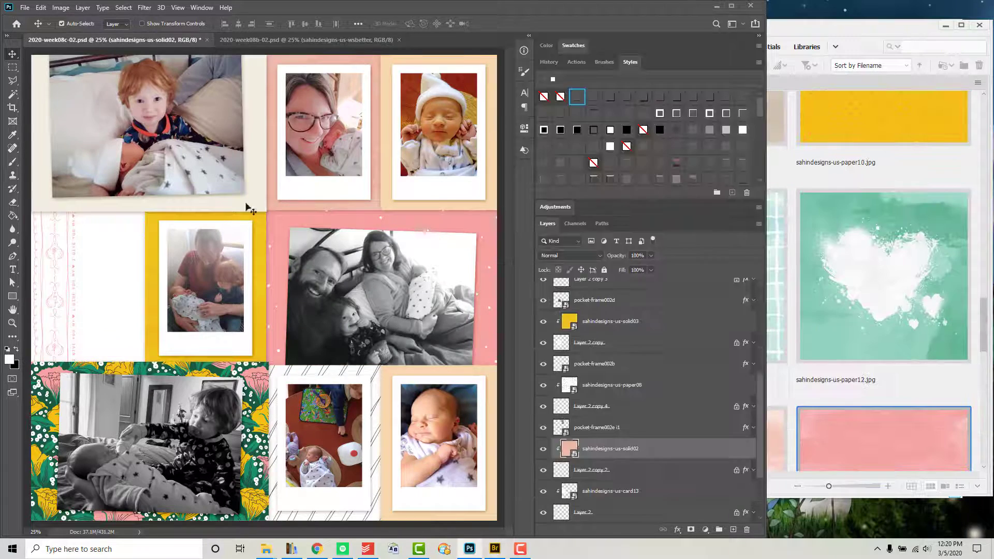
Place the blue grid paper11 into the top-left frame.
double_click(721, 262)
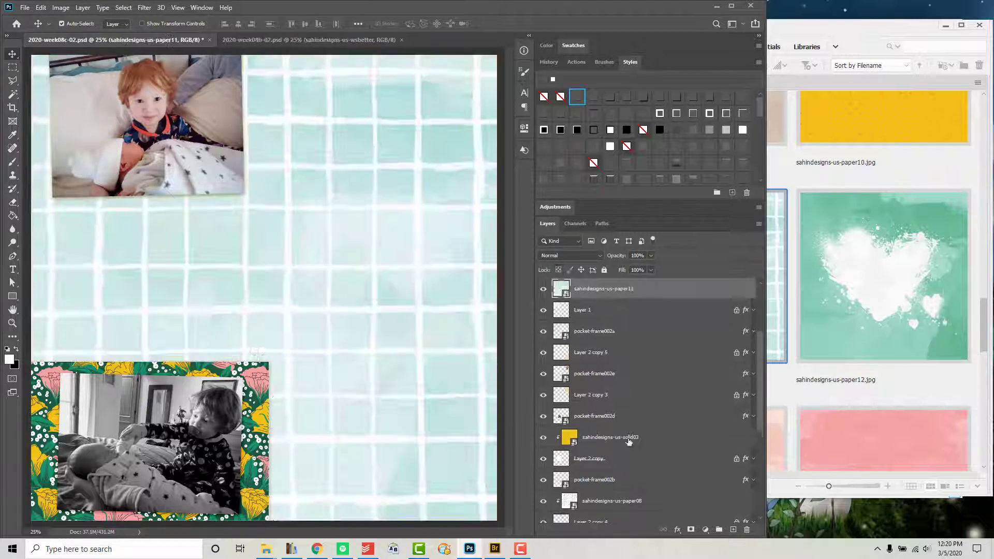
drag(717, 322, 717, 323)
click(450, 211)
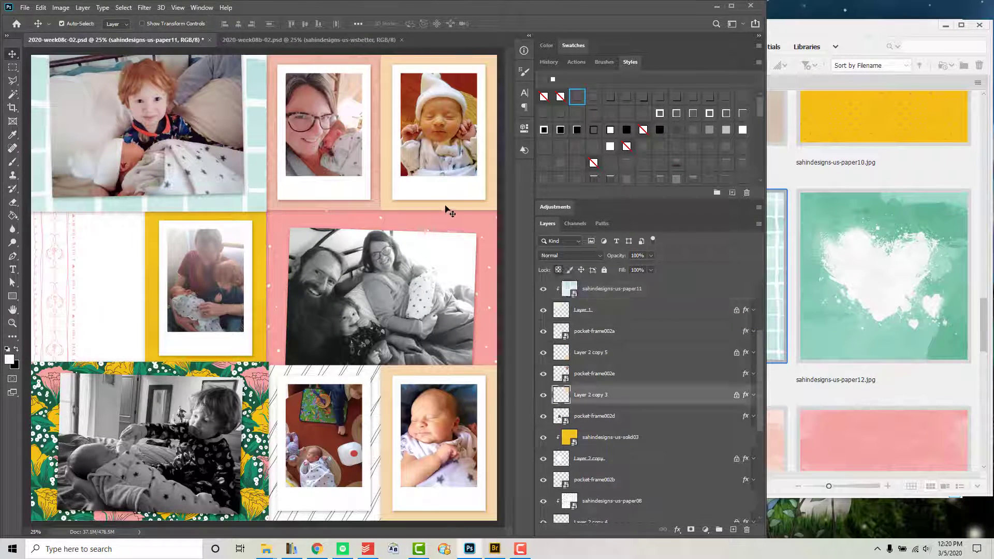
Clip the pale paper05 into the top-right frame.
click(916, 254)
scroll(688, 344, up, 2)
scroll(716, 372, up, 4)
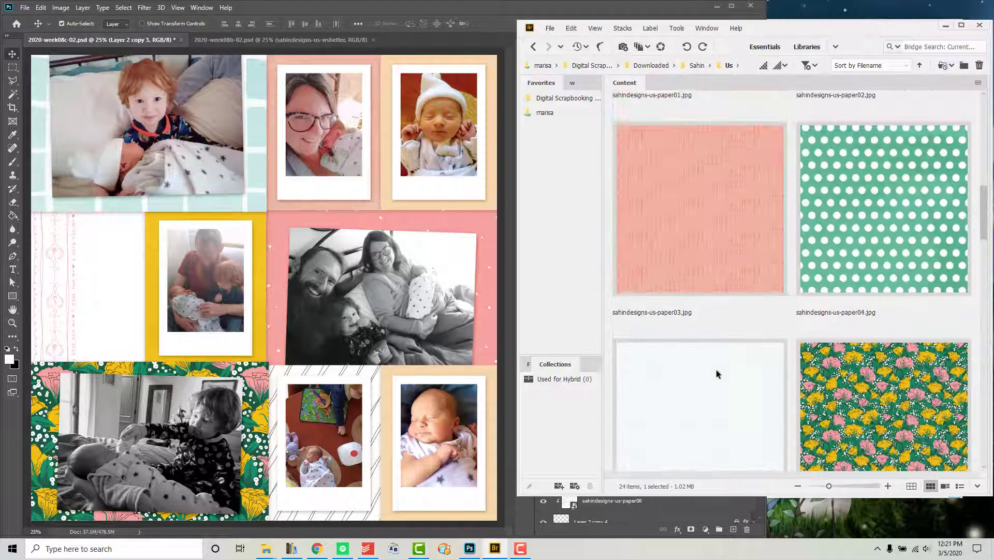
drag(716, 373, 427, 280)
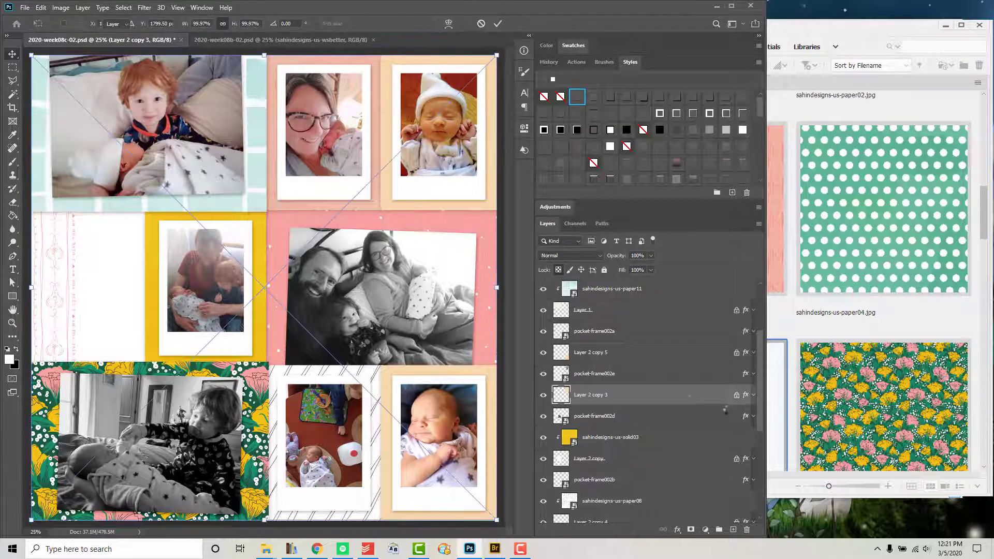
key(Return)
right_click(690, 395)
click(719, 356)
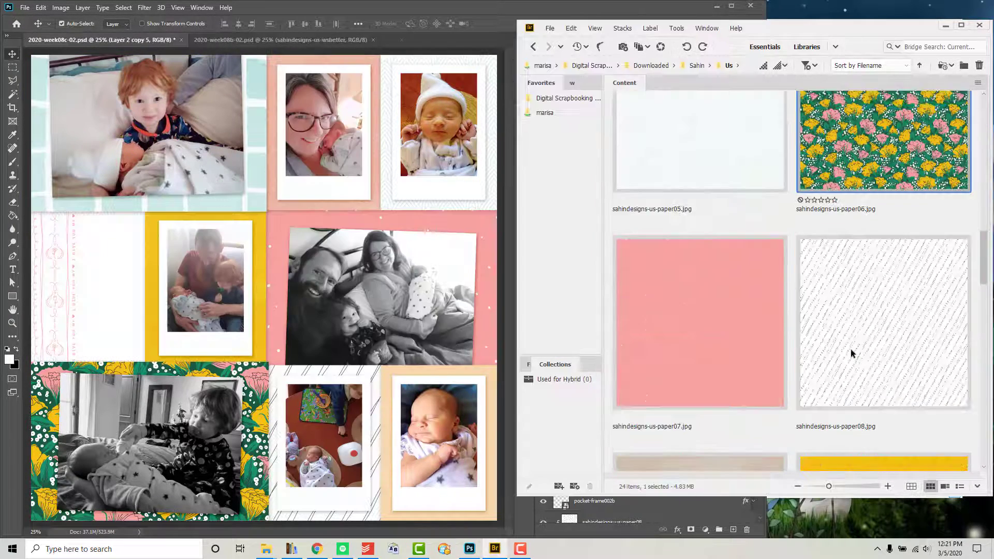
Clip the tan paper09 into the bottom-right frame and bring in the ALWAYS I LOVE US label.
drag(849, 350, 464, 365)
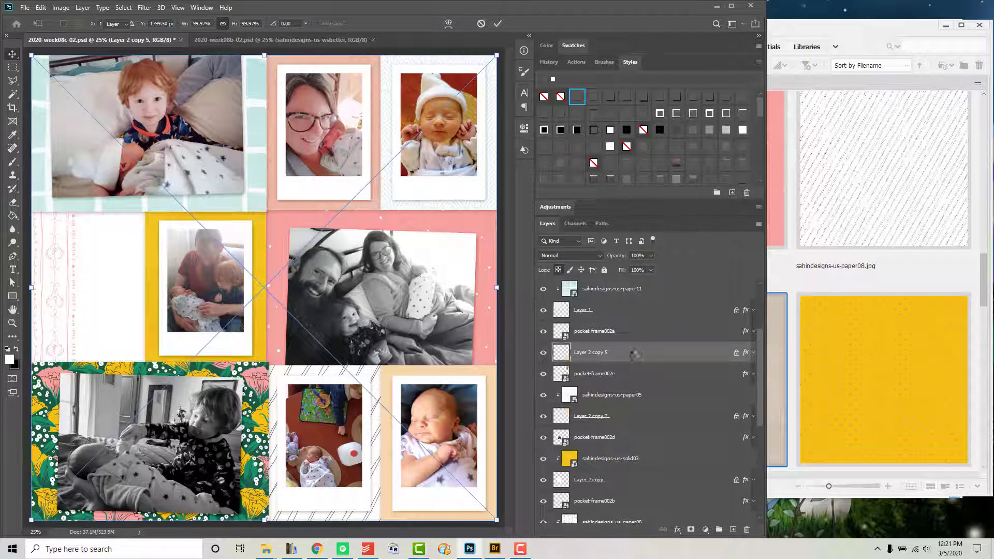
key(Return)
key(ctrl+alt+g)
click(865, 196)
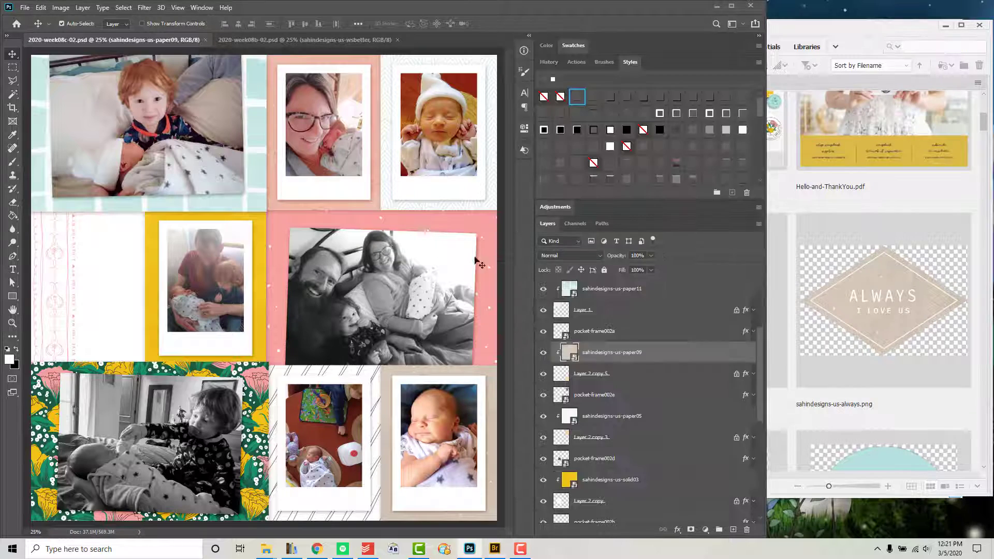
double_click(903, 313)
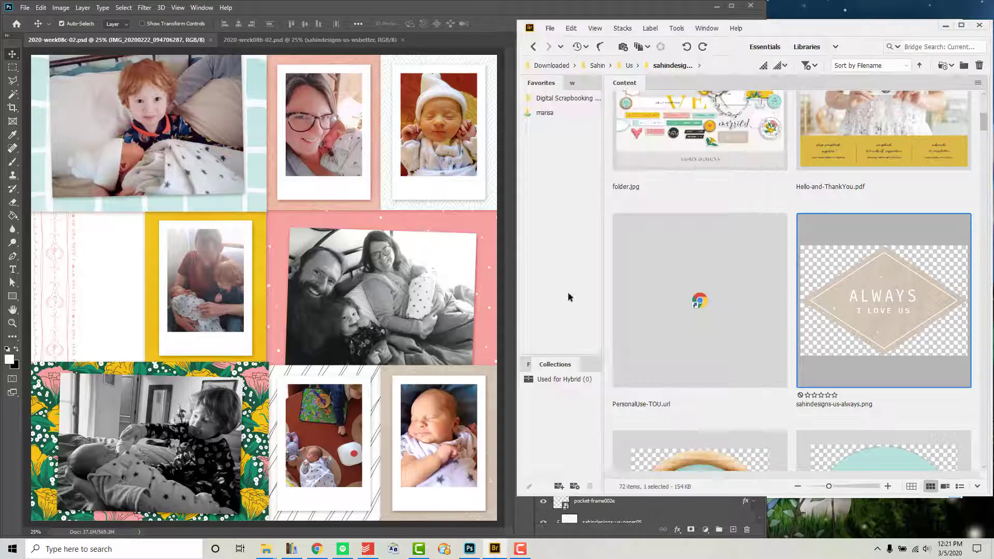
Position the ALWAYS label on the pink middle block, checking week08b for reference.
drag(473, 241, 454, 254)
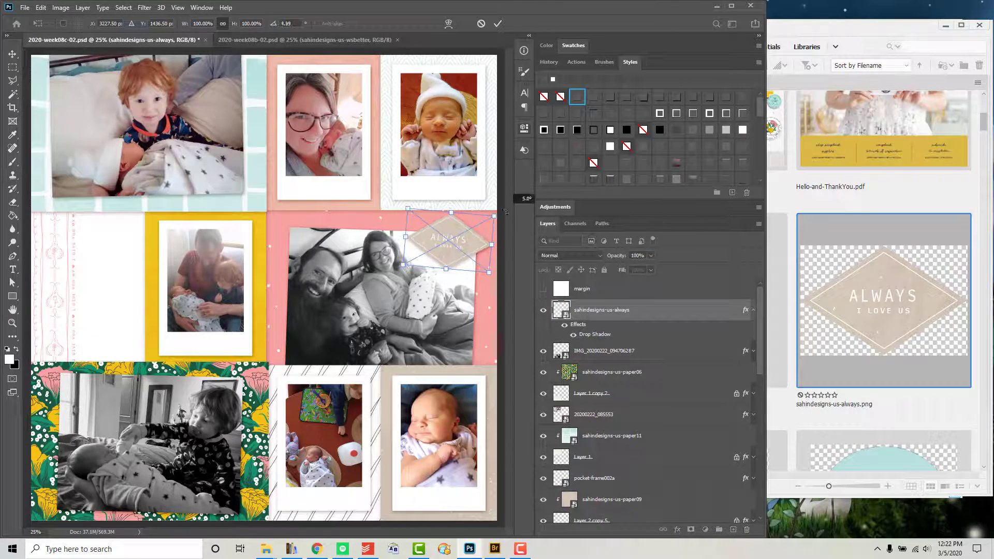
click(302, 40)
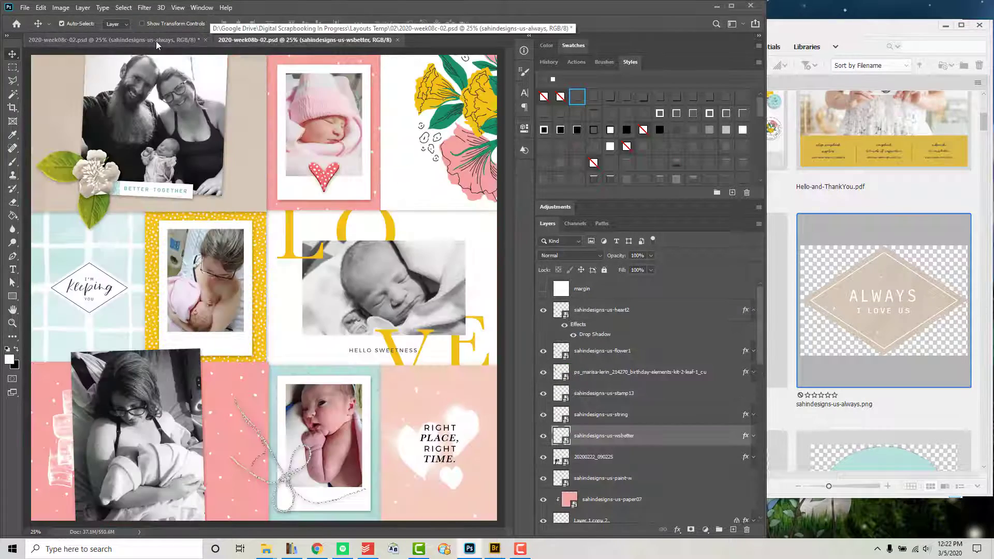
click(156, 41)
Place the tulip brad on the sleeping-baby photo.
click(897, 368)
scroll(897, 368, down, 2)
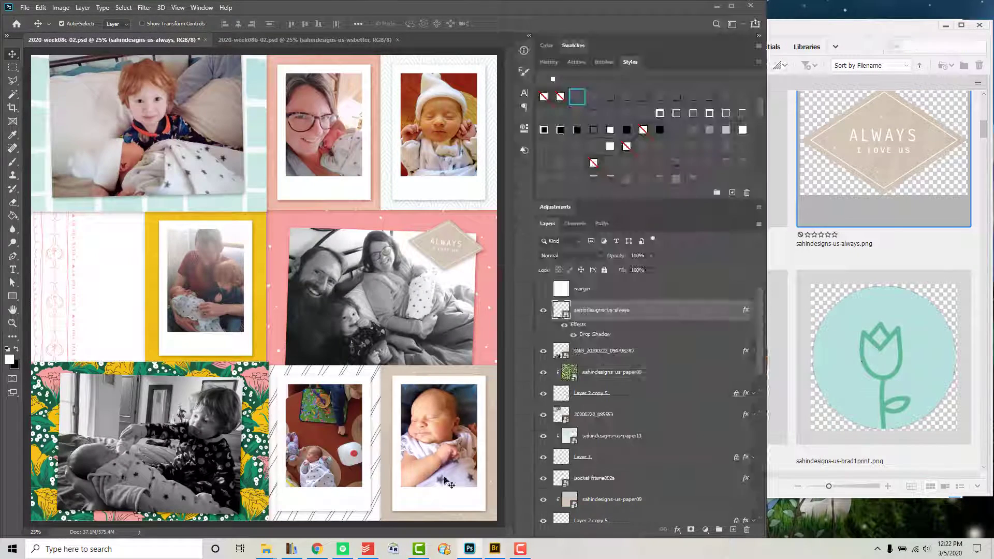
mouse_move(699, 357)
mouse_down()
mouse_move(264, 288)
mouse_move(444, 490)
mouse_up()
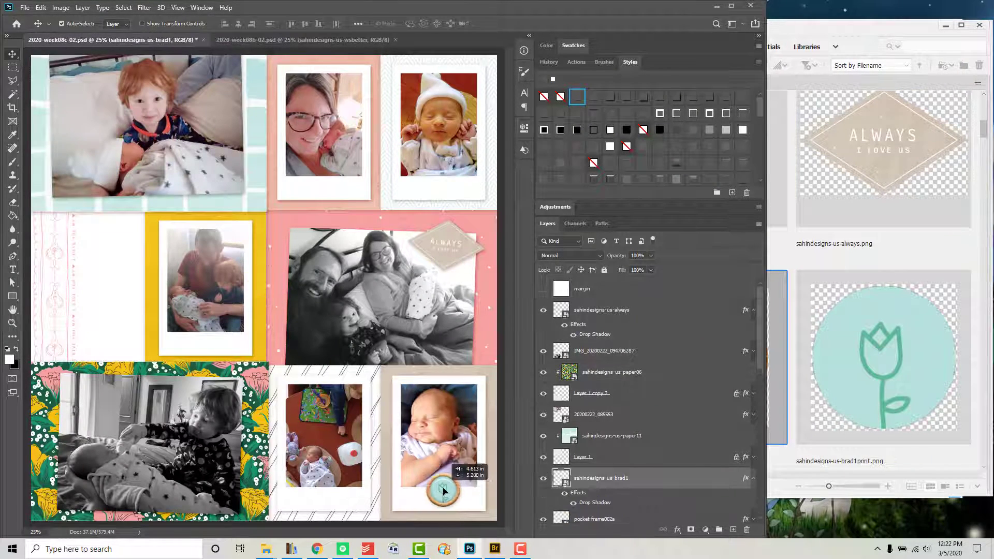
Place the You make my smile tag on the top-left photo, stacked above the ALWAYS label.
click(879, 334)
scroll(880, 334, down, 3)
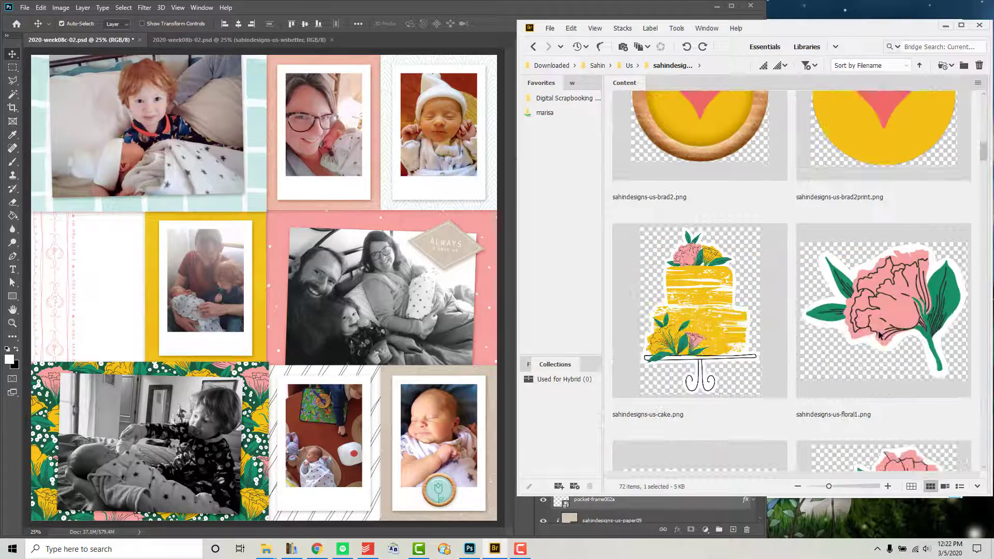
scroll(879, 334, down, 2)
scroll(880, 334, down, 3)
scroll(880, 334, down, 3)
scroll(880, 334, down, 3)
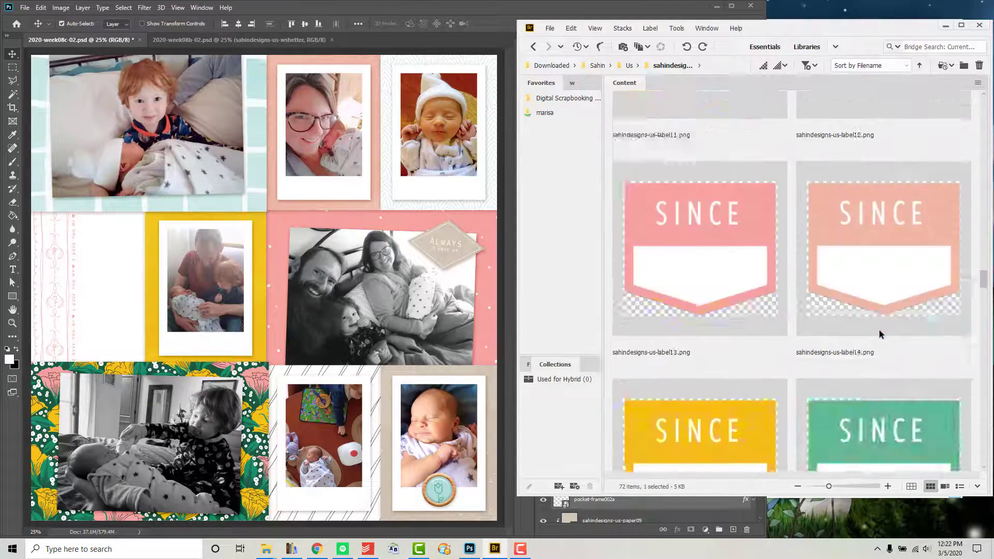
scroll(880, 334, down, 3)
scroll(880, 334, down, 3)
scroll(880, 334, down, 3)
drag(698, 160, 264, 287)
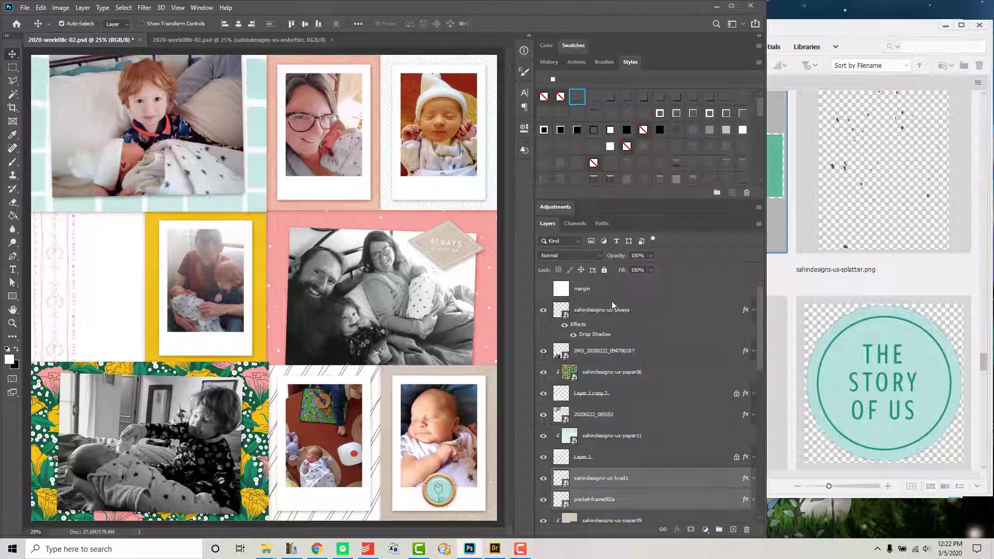
key(Return)
drag(601, 478, 651, 311)
drag(280, 289, 99, 117)
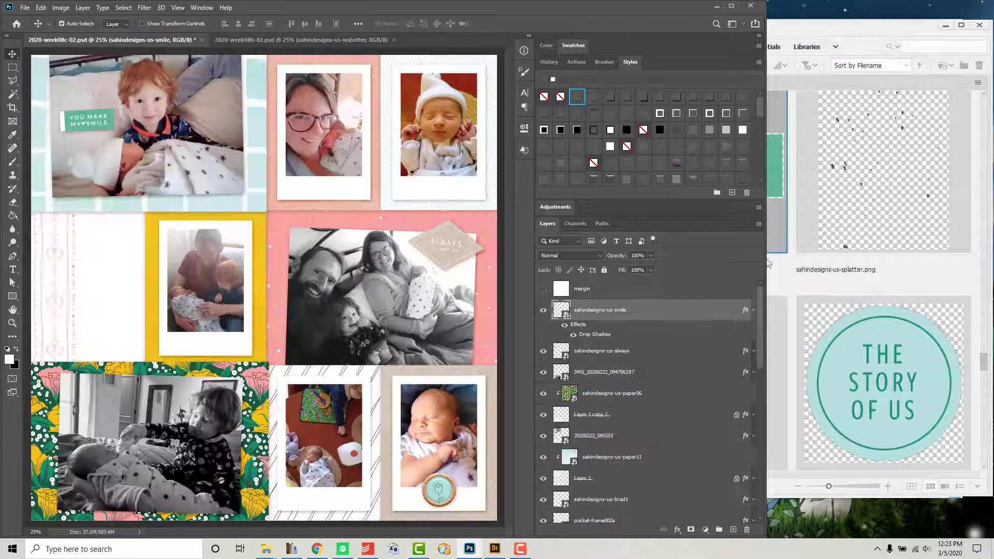
Search Pixel Scrapper for a white plastic frame and open its item page.
click(326, 551)
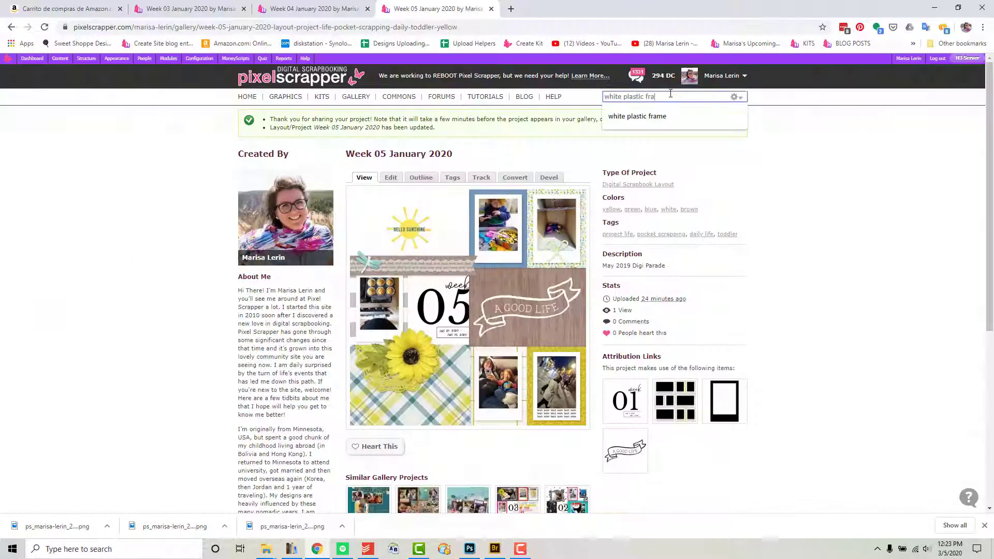
click(267, 548)
click(499, 126)
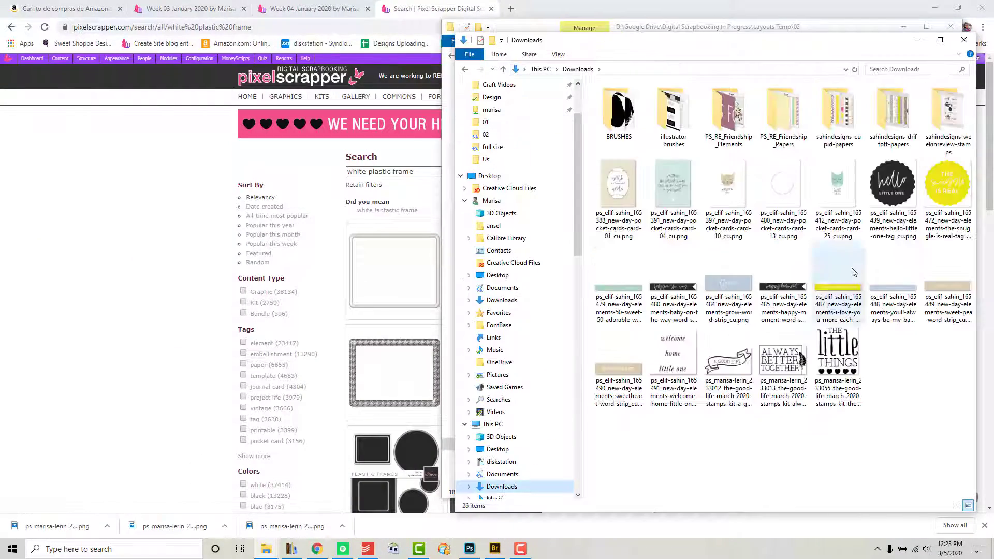
click(382, 268)
click(592, 276)
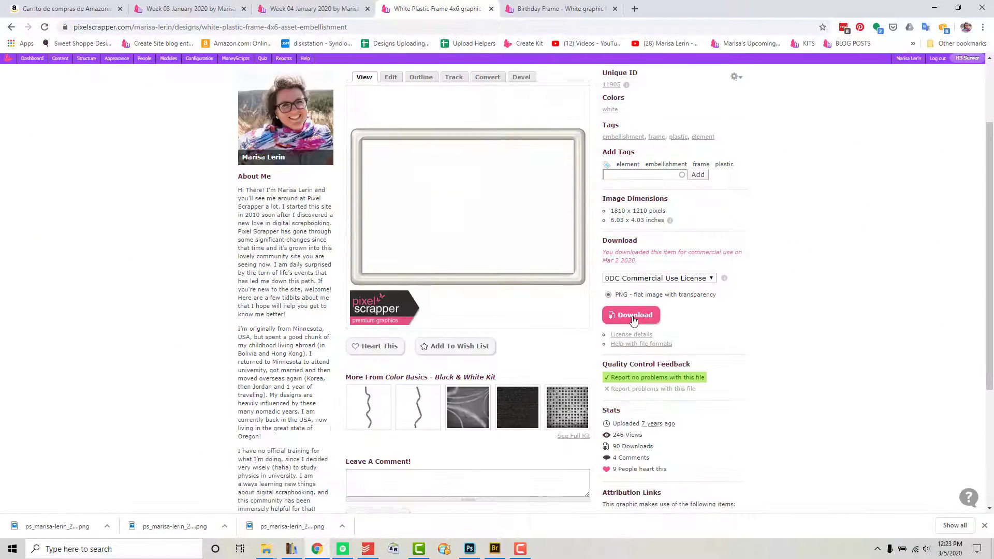
key(ctrl+Tab)
click(317, 549)
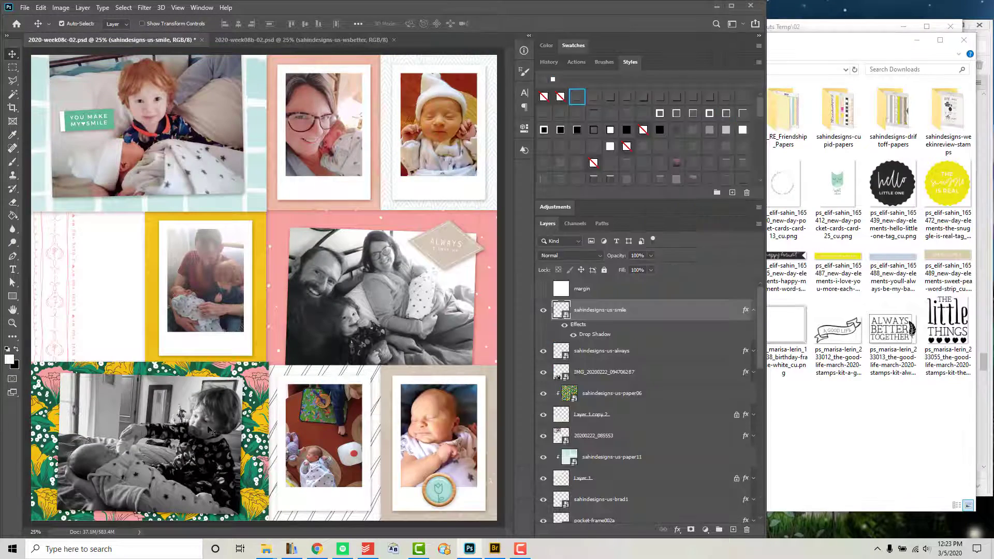
Place the white plastic frame over the bottom-left photo.
drag(799, 455, 264, 287)
drag(356, 265, 243, 416)
key(Return)
drag(745, 393, 745, 372)
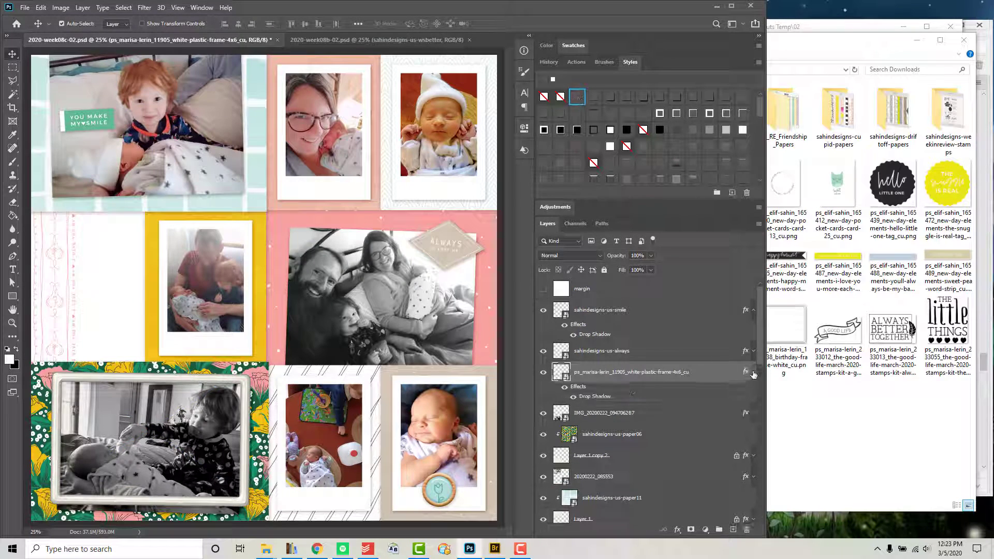
Select the frame's inner opening, expand it, and fill it on a new layer under the photo.
click(586, 394)
click(588, 414)
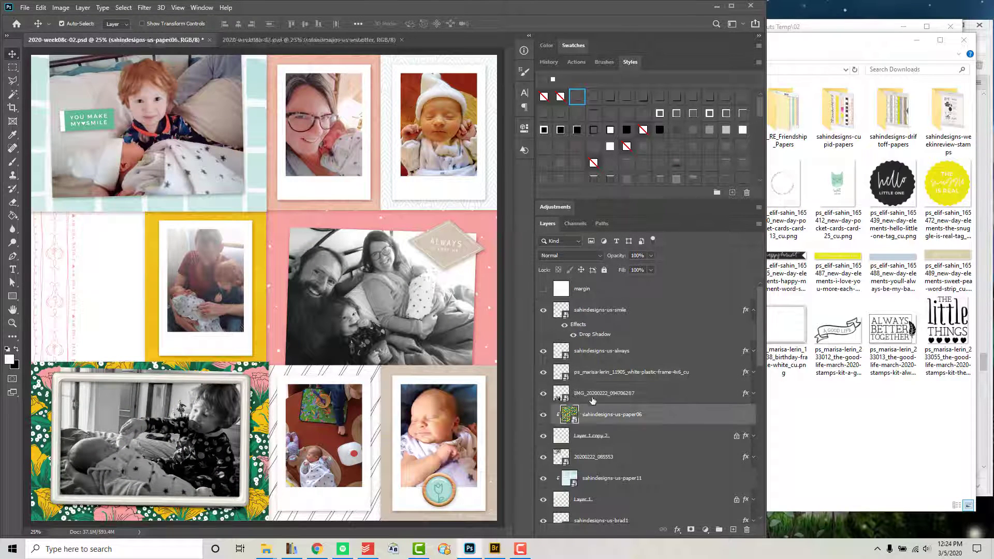
key(ctrl+shift+alt+n)
click(584, 376)
key(w)
click(123, 7)
click(238, 170)
key(Return)
key(g)
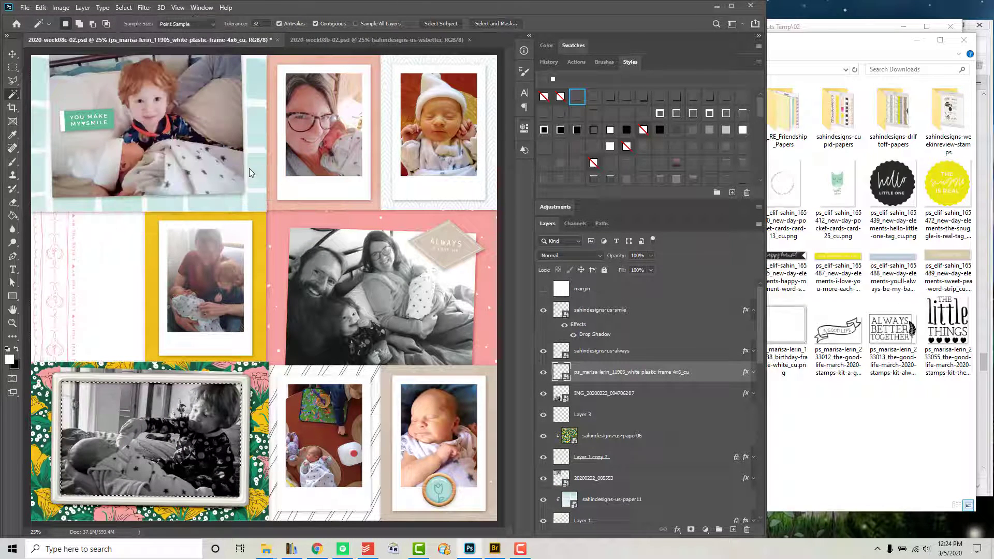
click(582, 414)
Clip the photo into the frame opening, then add a shadowed pink vellum heart to the left card.
right_click(635, 402)
click(681, 324)
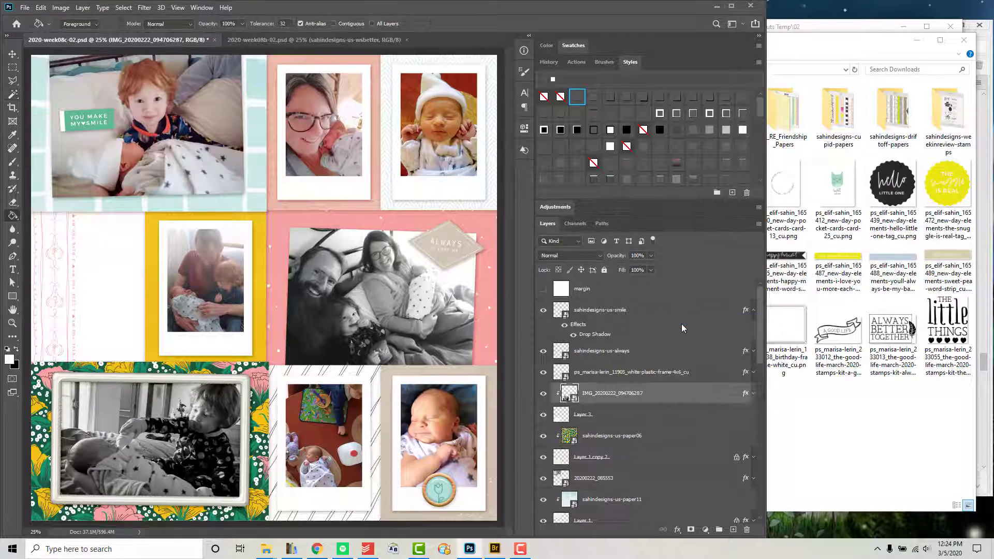
click(914, 41)
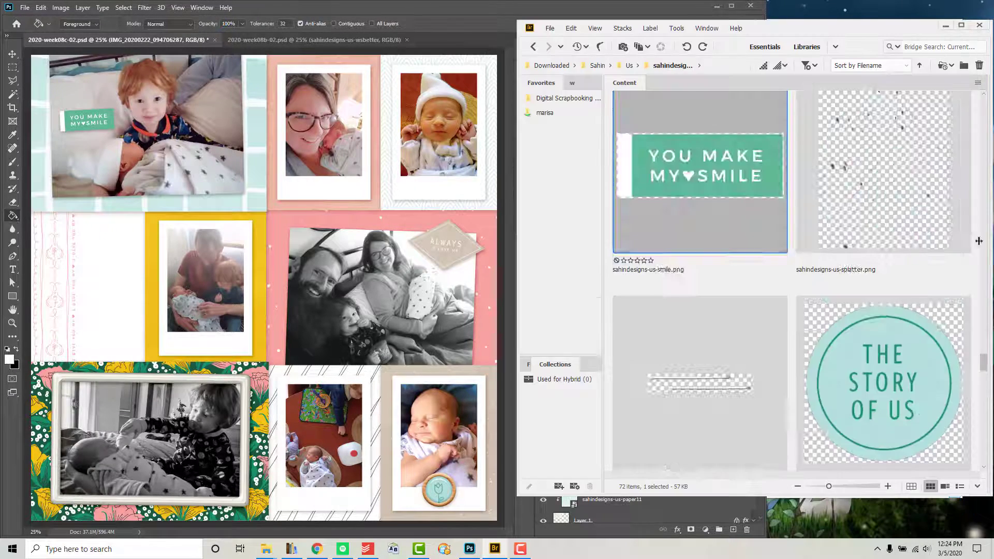
scroll(919, 251, down, 3)
scroll(919, 251, down, 5)
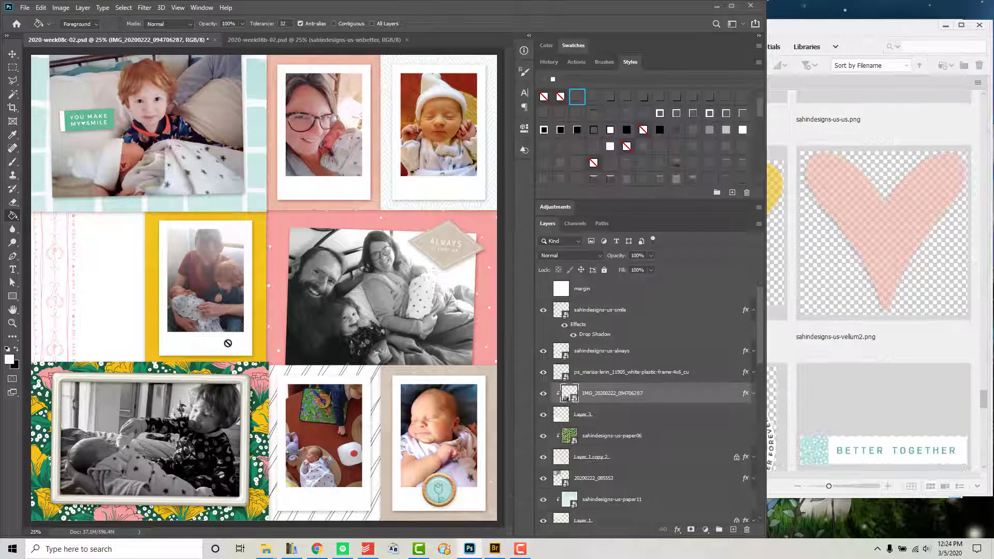
drag(920, 251, 81, 279)
click(573, 97)
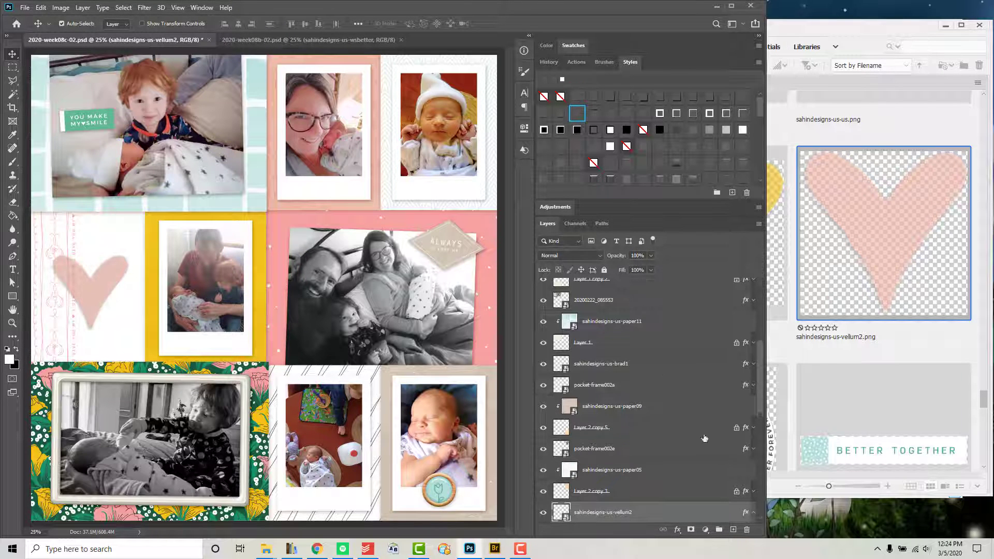
key(alt+bracketleft)
key(alt+bracketleft)
key(alt+bracketleft)
key(alt+bracketleft)
key(alt+bracketleft)
key(alt+bracketleft)
key(alt+bracketleft)
key(alt+bracketleft)
key(alt+bracketleft)
key(alt+bracketleft)
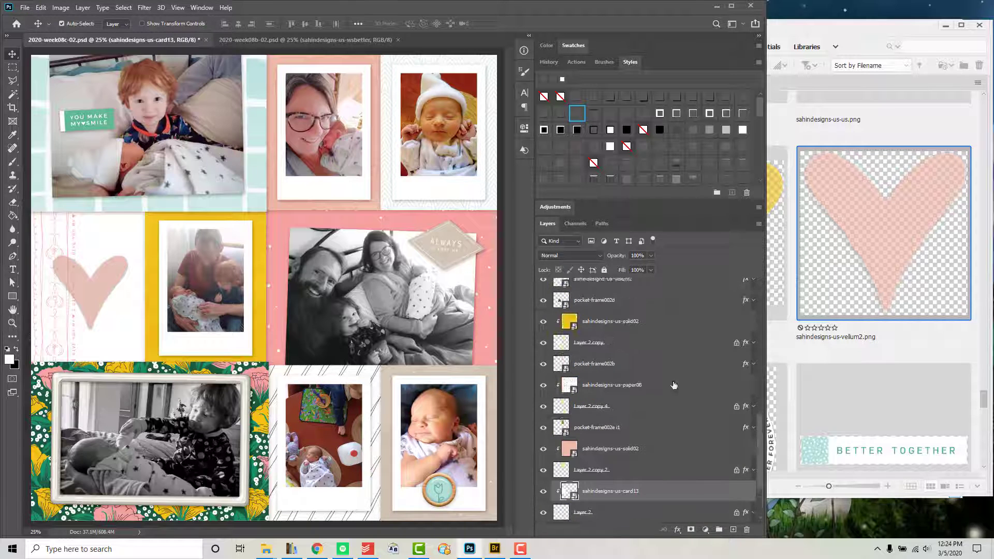
Browse the kit's word strips in Bridge and check the companion page 2020-week08b-02.
click(918, 300)
scroll(880, 259, down, 3)
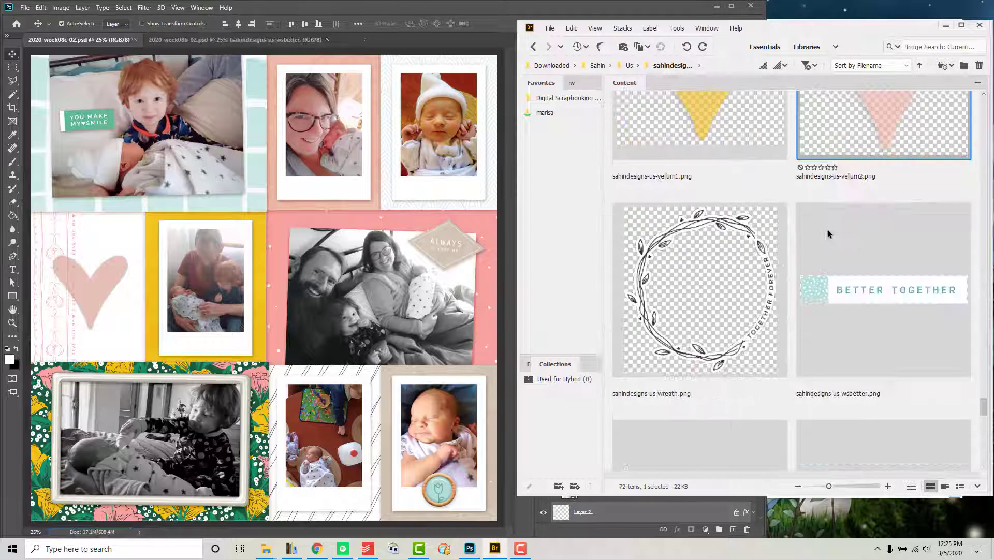
scroll(838, 229, down, 3)
scroll(838, 229, down, 3)
click(254, 39)
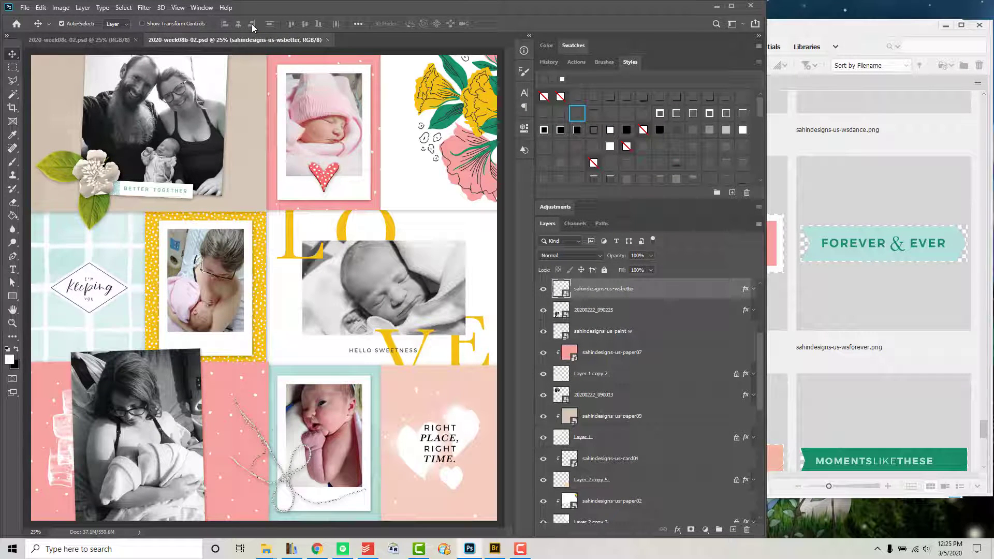
Add the FOREVER & EVER word strip with a drop shadow on the top-right photo.
key(ctrl+Tab)
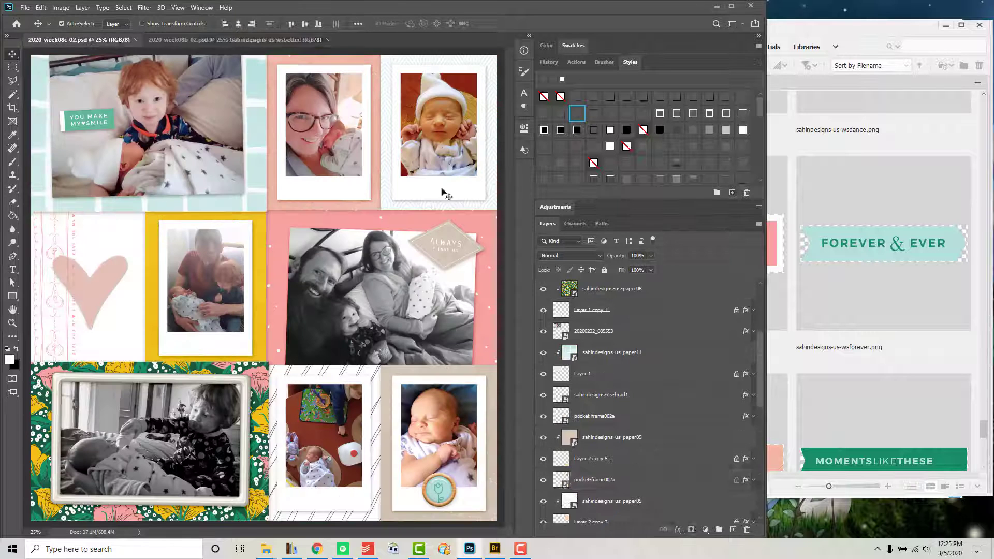
mouse_move(883, 243)
mouse_down()
mouse_move(263, 288)
mouse_move(442, 181)
mouse_up()
click(577, 97)
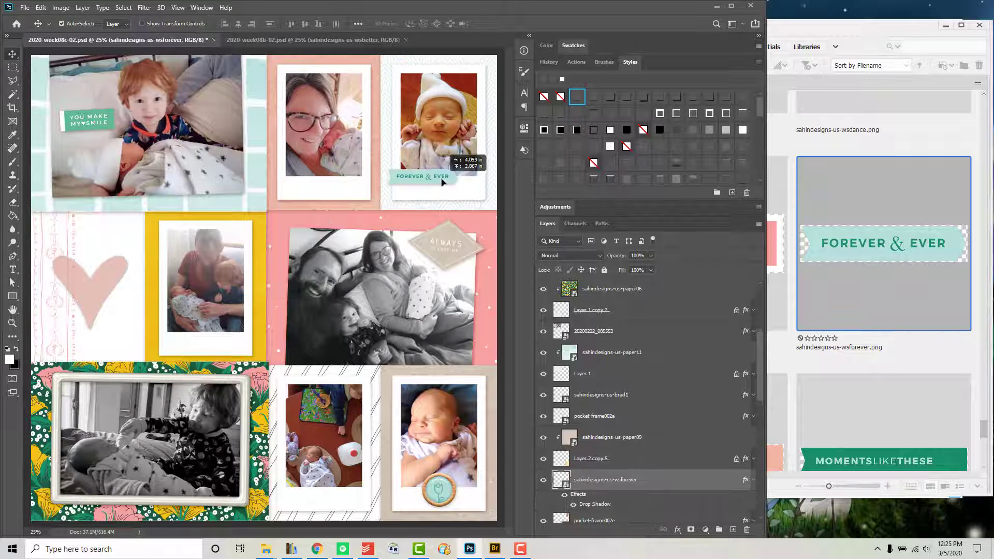
Pin the smile tag with staples placed above its layer.
click(899, 322)
scroll(898, 321, down, 5)
click(97, 129)
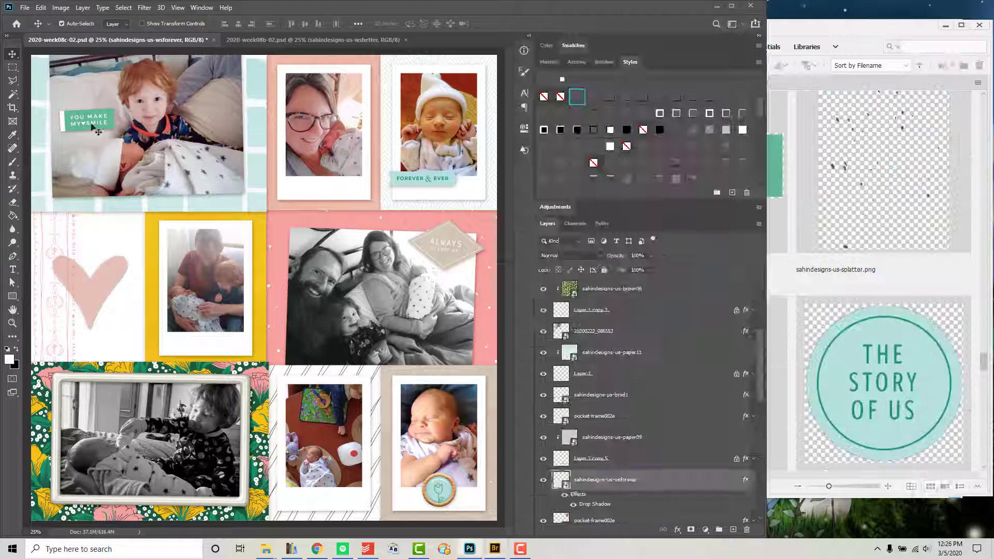
drag(638, 346, 276, 291)
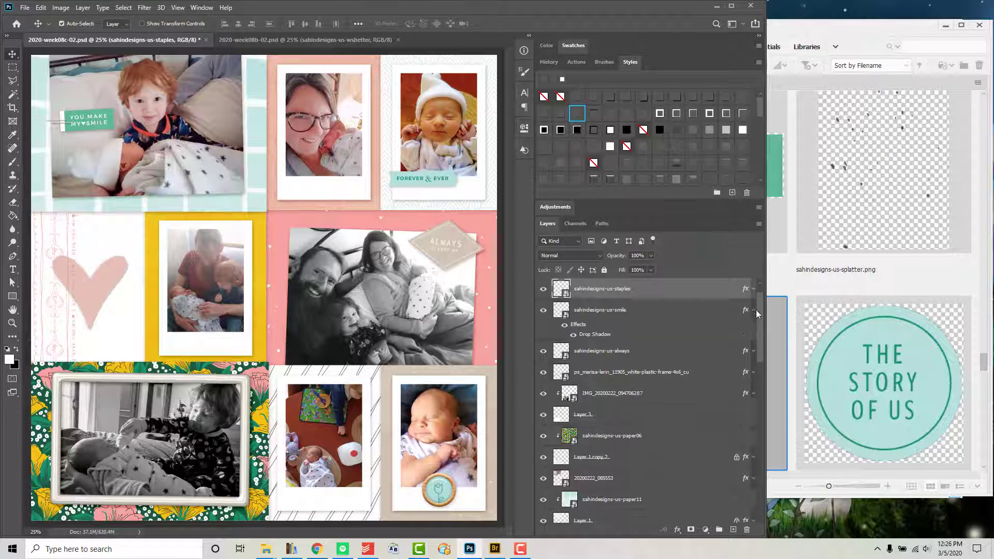
Place the p.s. i love you word strip on the dad-and-baby photo.
click(779, 306)
scroll(912, 291, down, 3)
scroll(911, 291, down, 3)
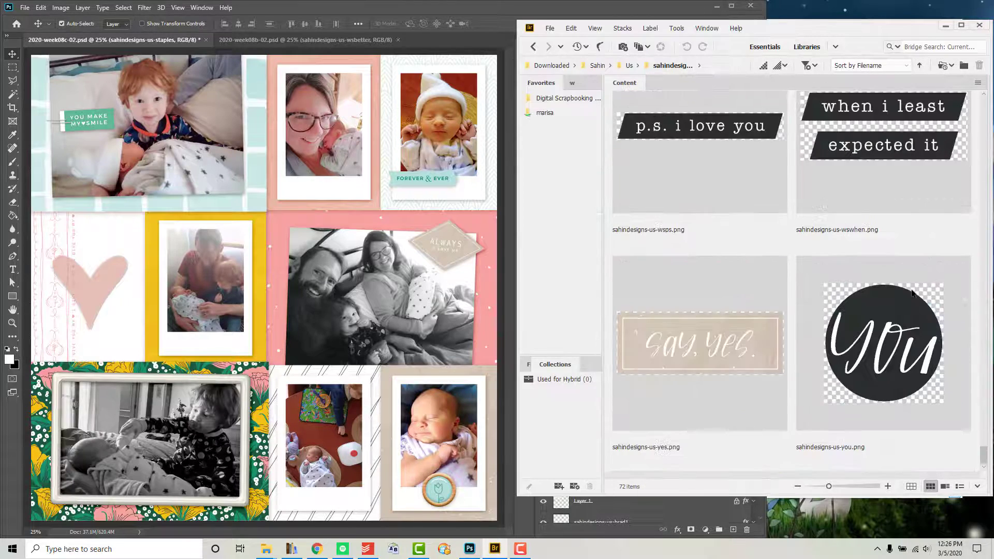
drag(699, 126, 234, 345)
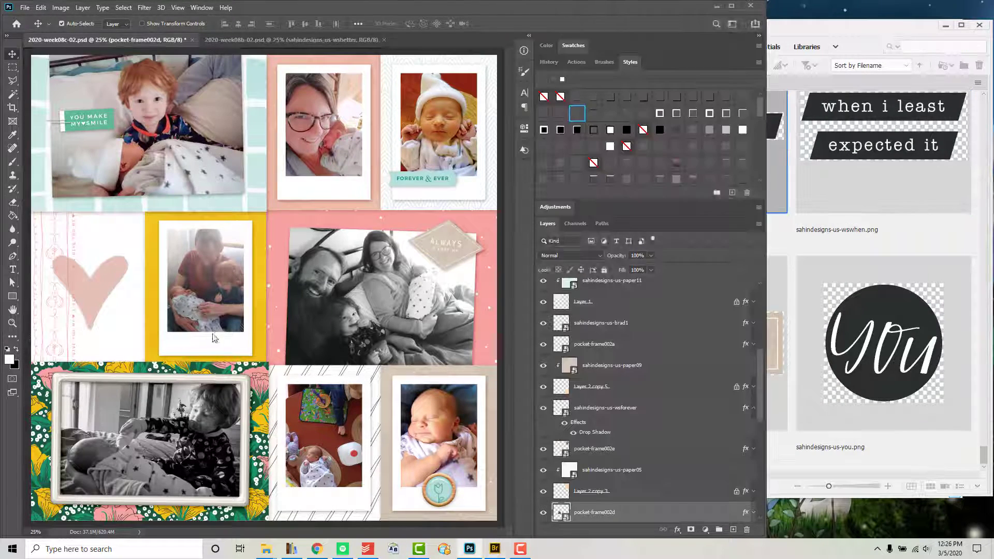
scroll(553, 391, down, 3)
key(Return)
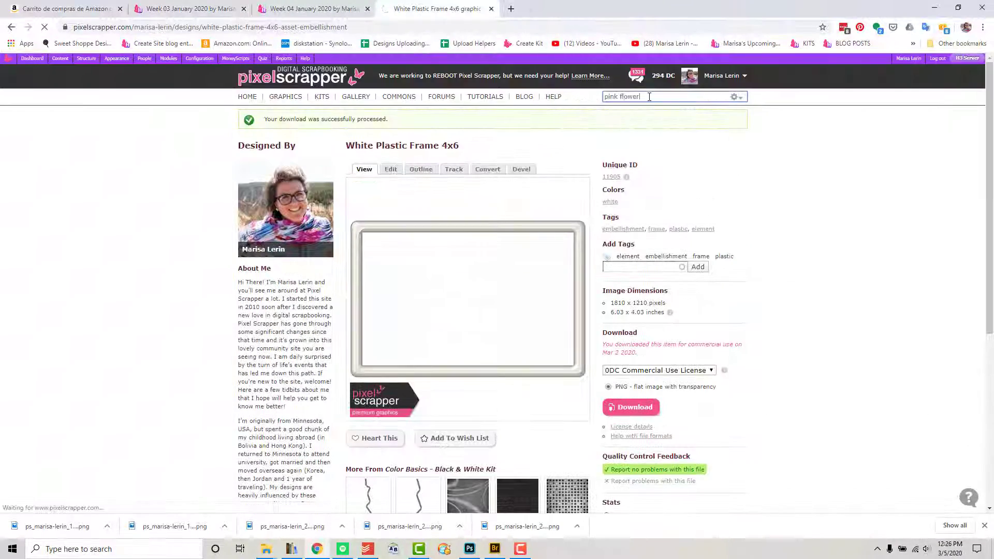
Open the Birthday Wishes pink frilled paper flower from page 2 of results in a new tab.
scroll(702, 156, down, 6)
scroll(701, 259, down, 6)
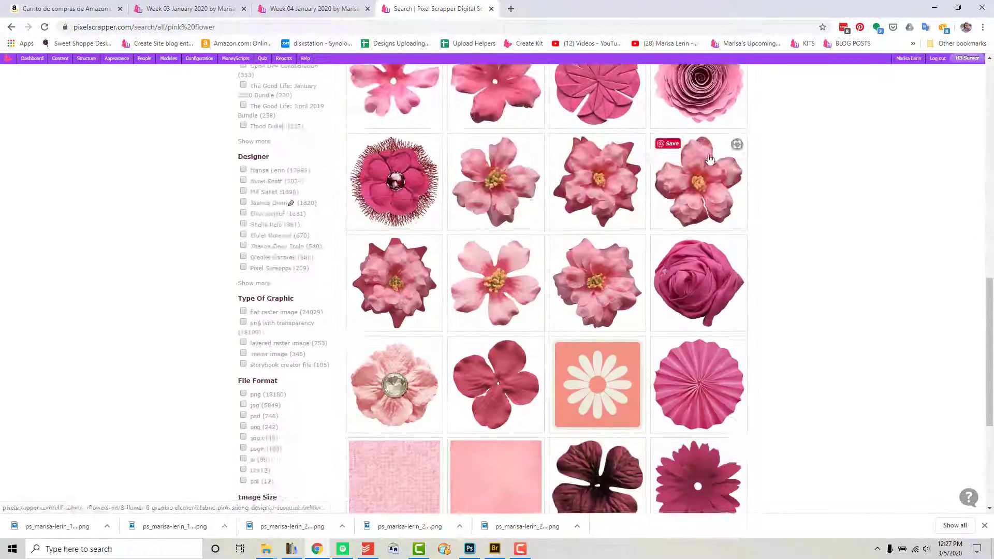
scroll(698, 401, down, 3)
click(697, 397)
scroll(704, 362, down, 6)
scroll(704, 362, down, 5)
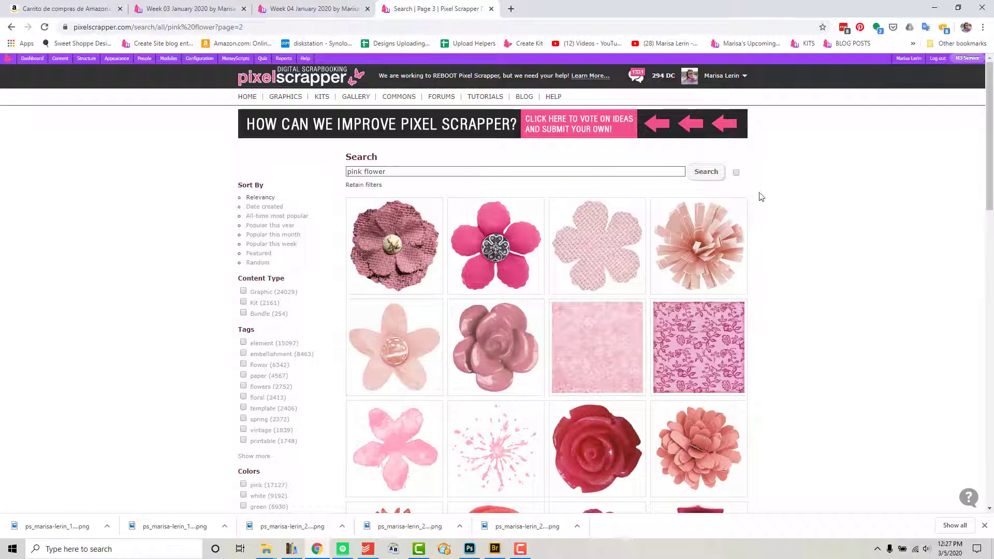
middle_click(738, 232)
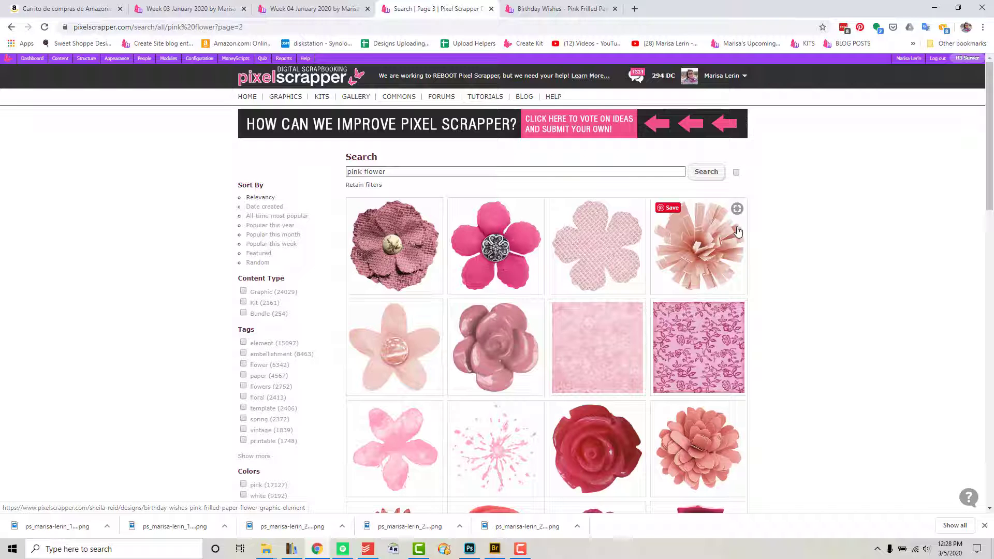
Download the pink frilled flower and tuck it onto the top-left photo's corner.
click(737, 232)
mouse_move(265, 549)
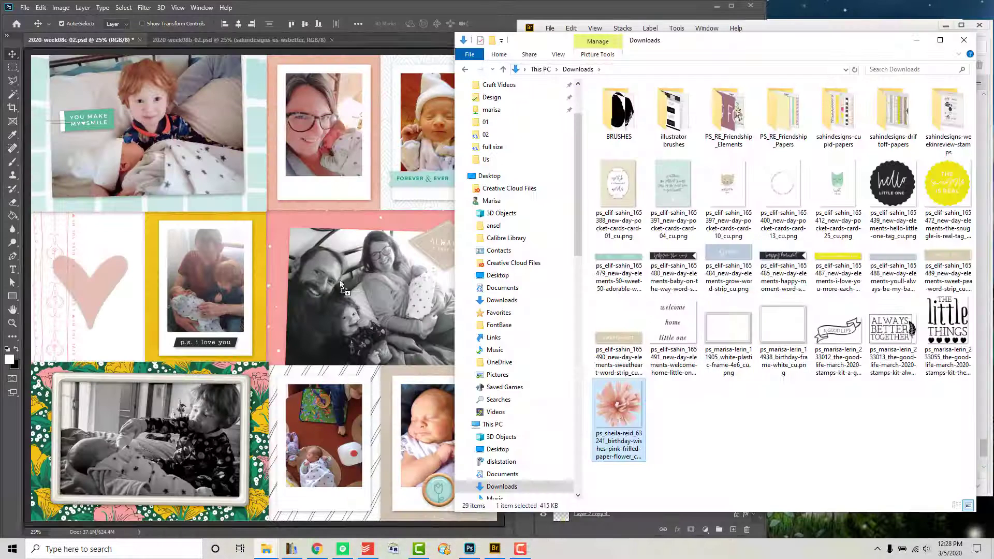
drag(275, 548, 337, 278)
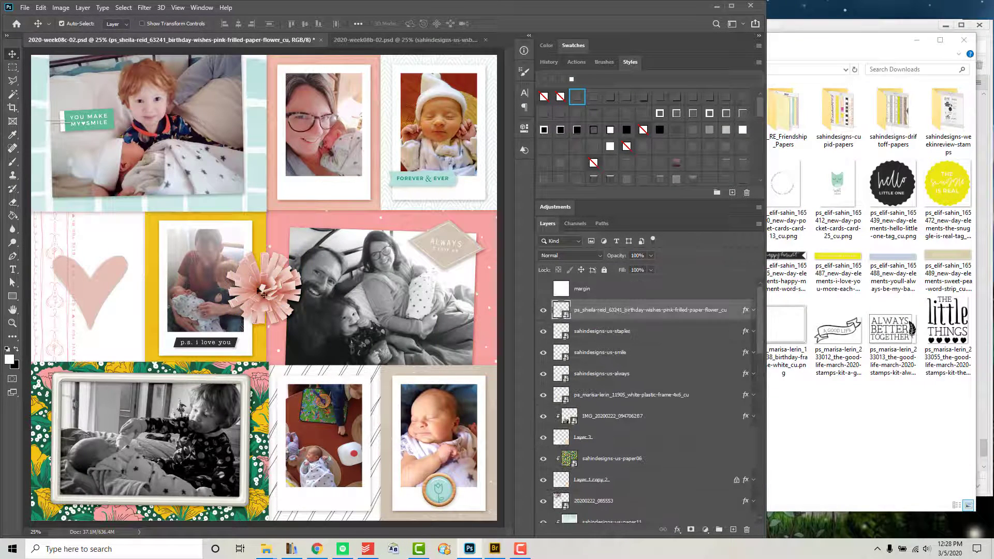
mouse_move(261, 293)
mouse_down()
mouse_move(75, 383)
mouse_move(67, 90)
mouse_up()
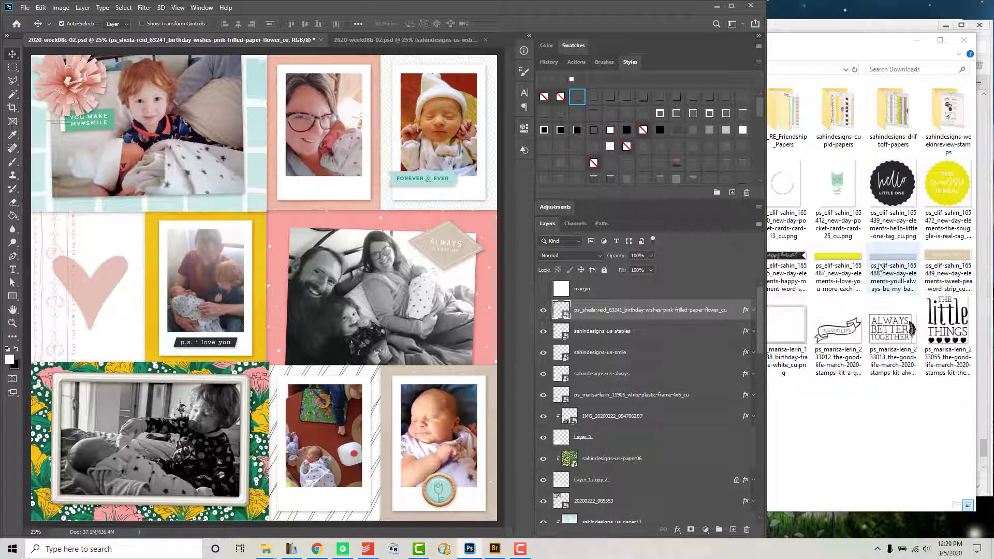
click(317, 549)
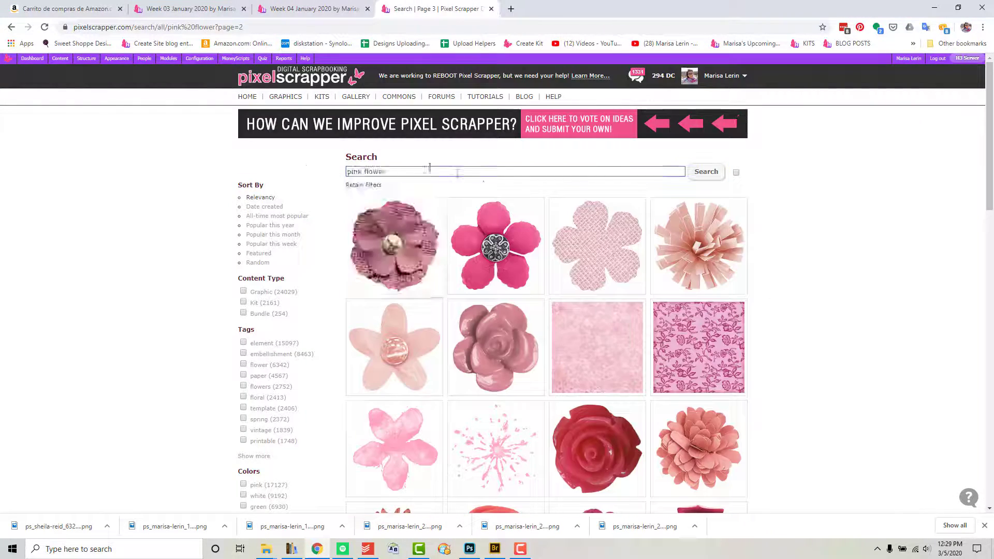
Search Pixel Scrapper for white sequins and open several scatter results, including Diamonds Element Sequins 2.
text(white sequins)
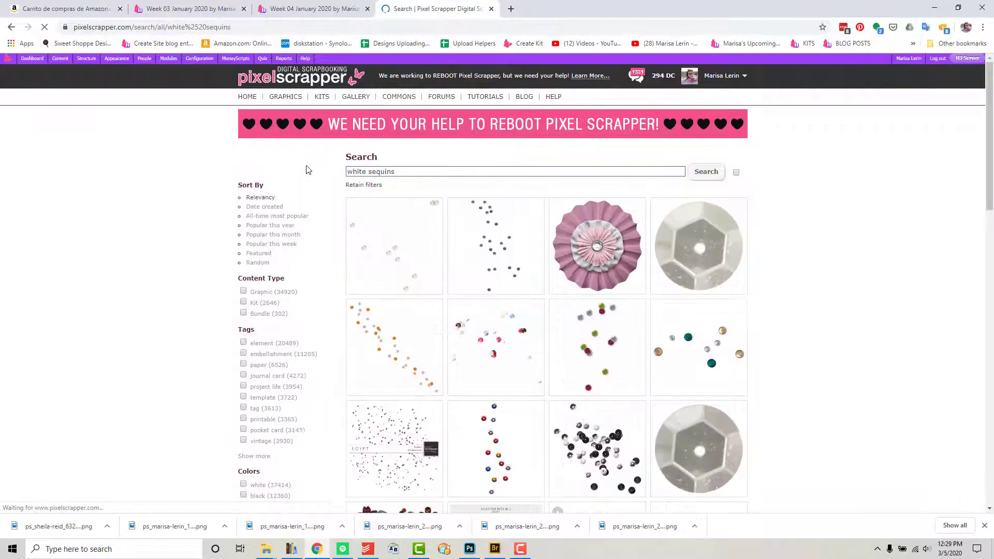
middle_click(637, 311)
scroll(673, 310, down, 4)
scroll(725, 304, down, 5)
middle_click(724, 304)
scroll(725, 311, down, 2)
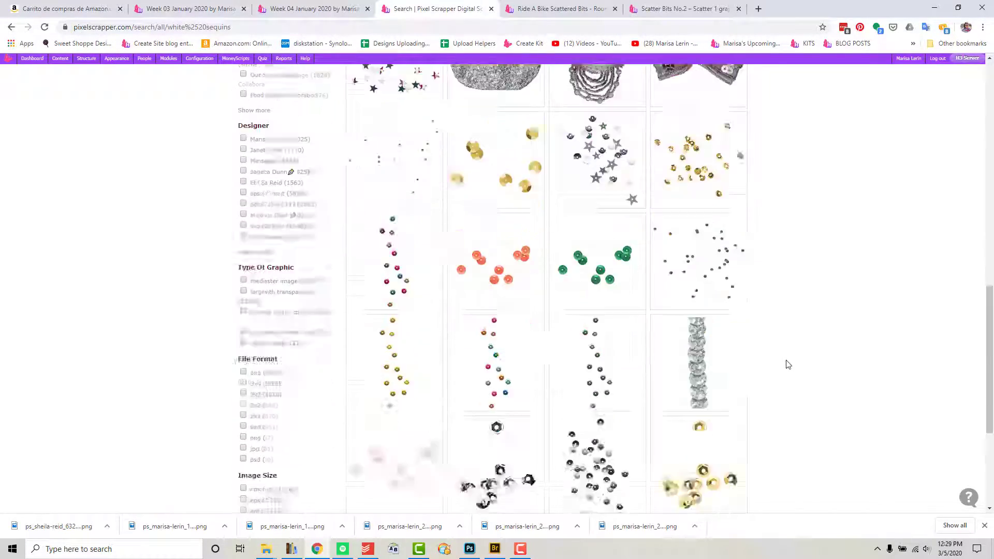
scroll(777, 357, down, 5)
middle_click(699, 238)
click(469, 549)
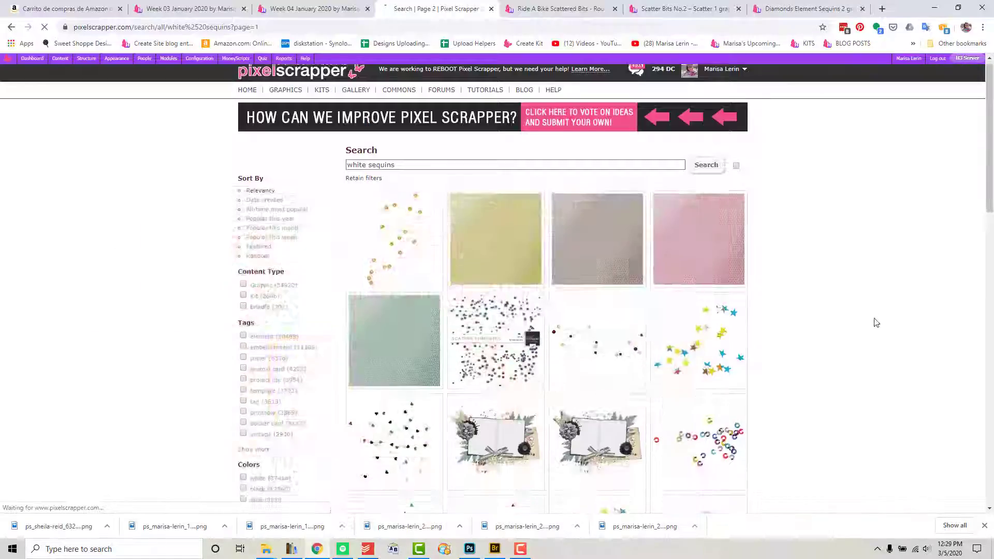
scroll(872, 322, down, 5)
scroll(871, 322, down, 3)
Close the Ride A Bike tab and download the green sequins scatter from Sequins 001.
key(ctrl+Tab)
key(ctrl+w)
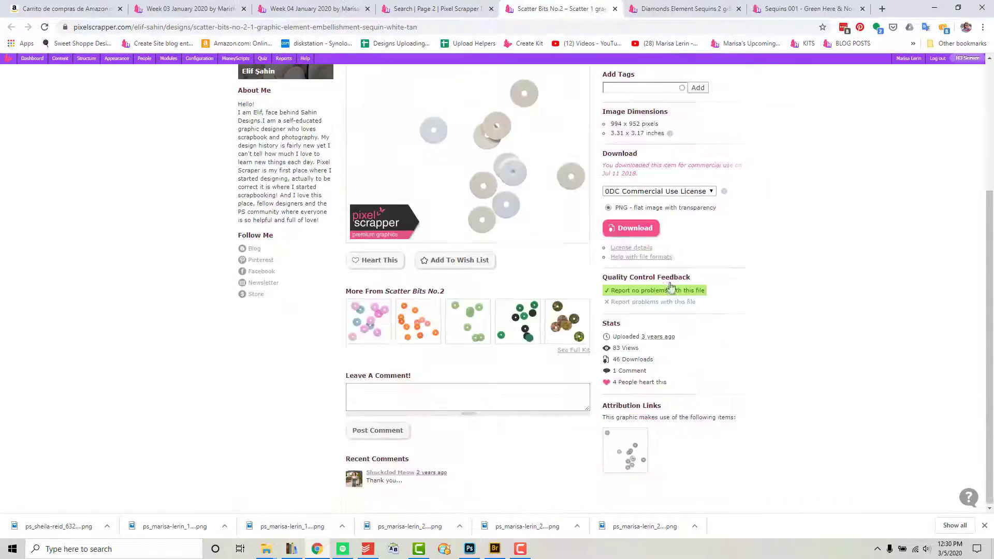
key(ctrl+Tab)
key(ctrl+Tab)
scroll(777, 249, down, 1)
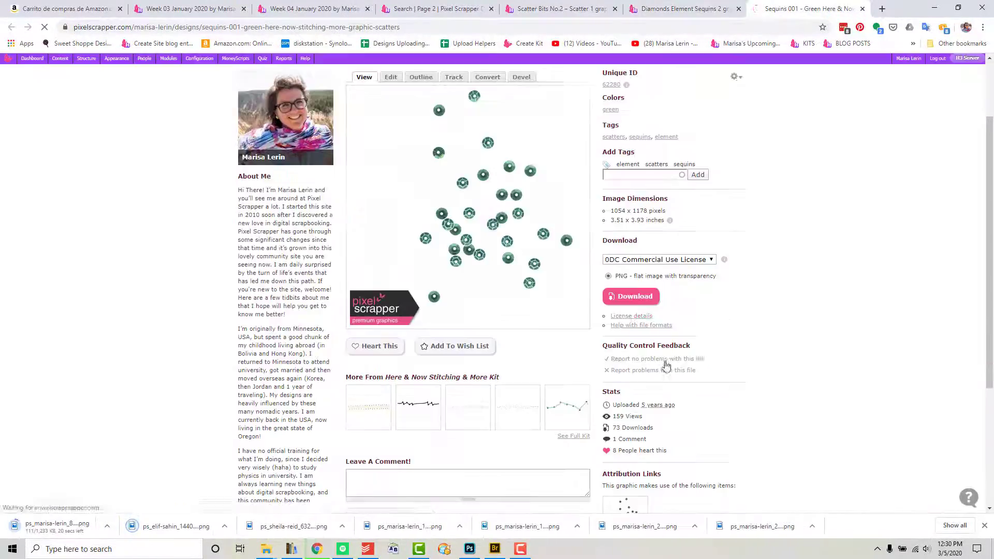
click(317, 549)
click(469, 548)
click(896, 450)
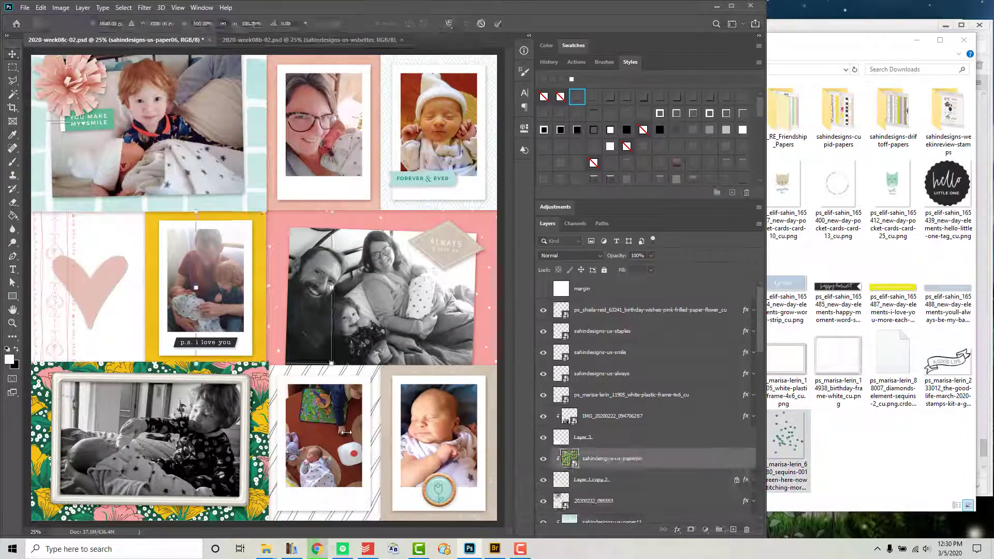
Place the green diamond sequins on week08c, scale them down, and set them beside the smile sticker.
mouse_move(783, 435)
mouse_down()
mouse_move(218, 394)
mouse_move(81, 351)
mouse_move(261, 290)
mouse_up()
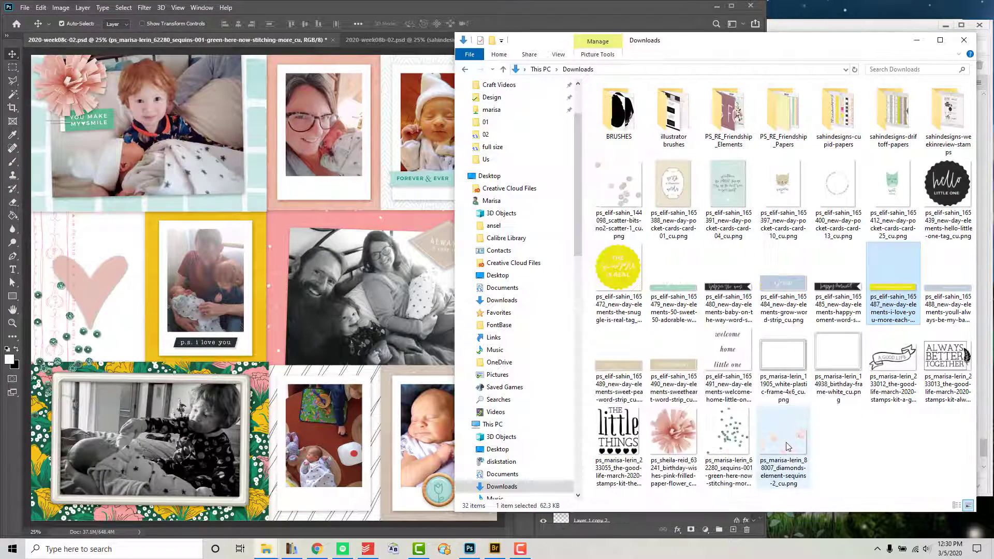
click(61, 8)
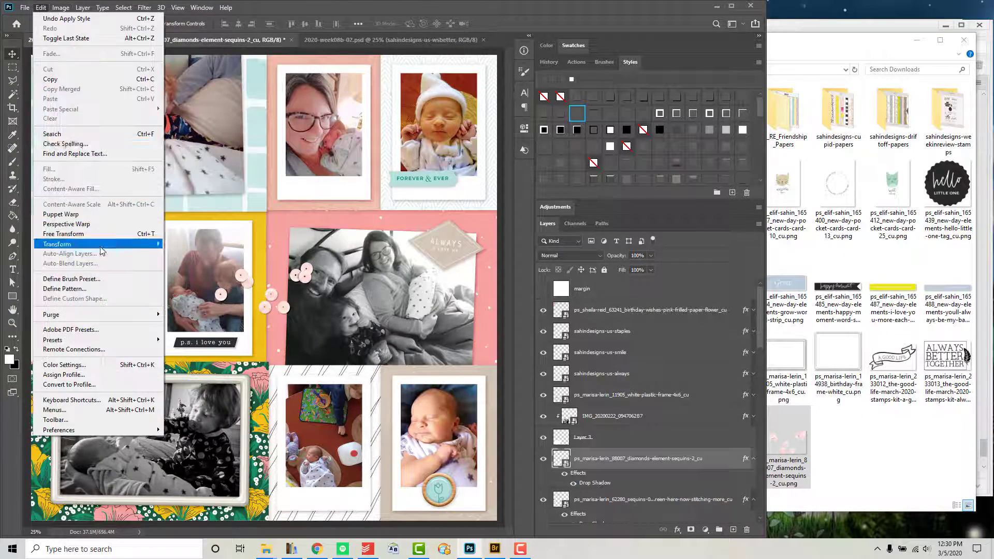
click(83, 237)
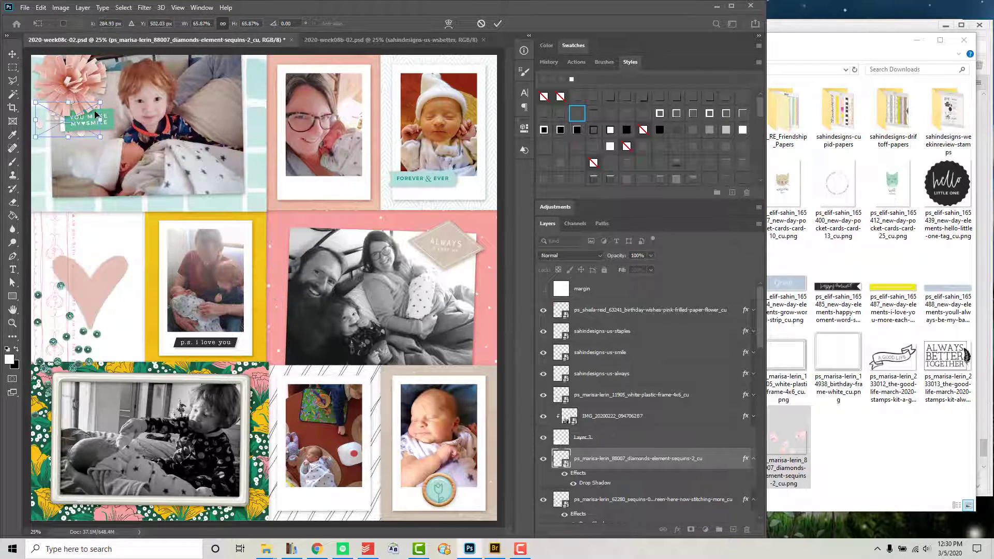
key(Return)
key(ctrl+bracketright)
key(ctrl+bracketright)
key(ctrl+bracketright)
drag(95, 114, 73, 111)
drag(97, 115, 166, 170)
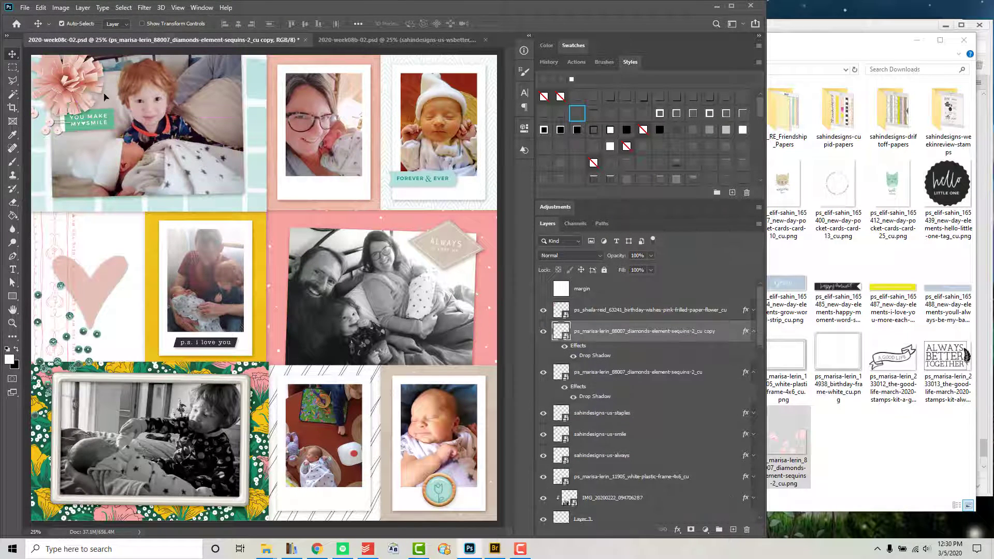
Place and scale the white sequin scatter bits over the black-and-white family photo.
click(837, 365)
mouse_move(631, 197)
mouse_down()
mouse_move(292, 261)
mouse_move(412, 264)
mouse_move(415, 274)
mouse_up()
click(40, 7)
click(77, 240)
key(Return)
click(411, 269)
click(417, 256)
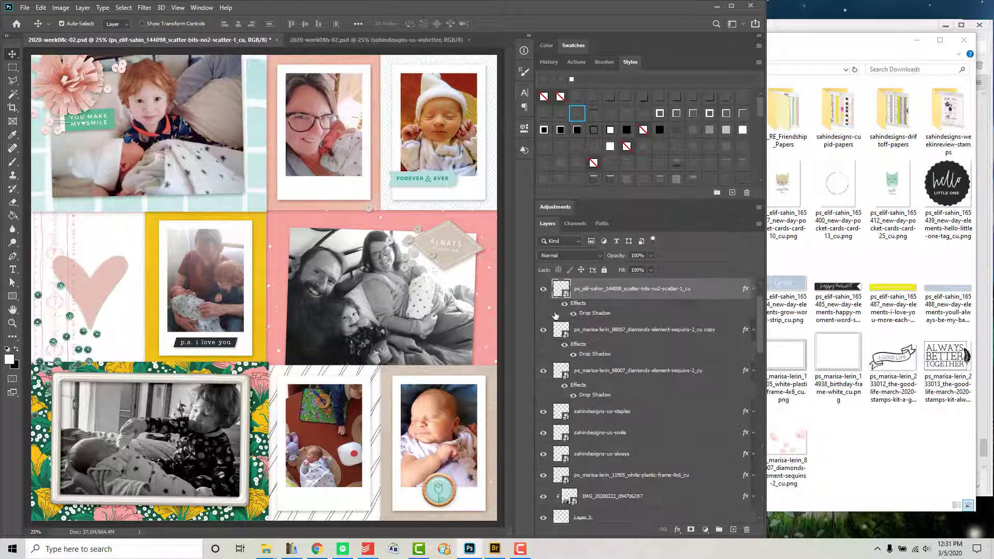
click(373, 40)
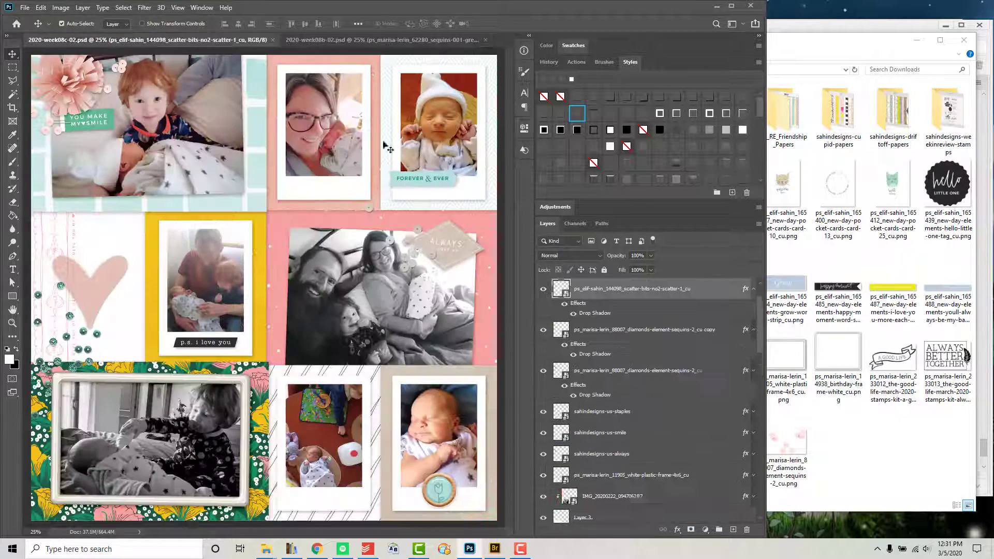
Drag the green diamond sequins from week08c into week08b around the top-left flower cluster.
key(ctrl+Tab)
drag(414, 243, 283, 441)
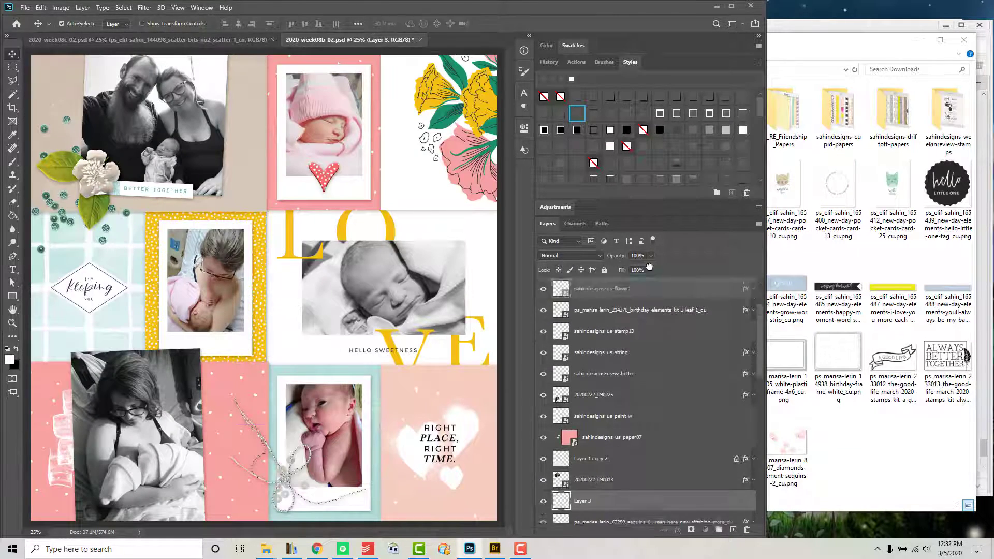
click(754, 396)
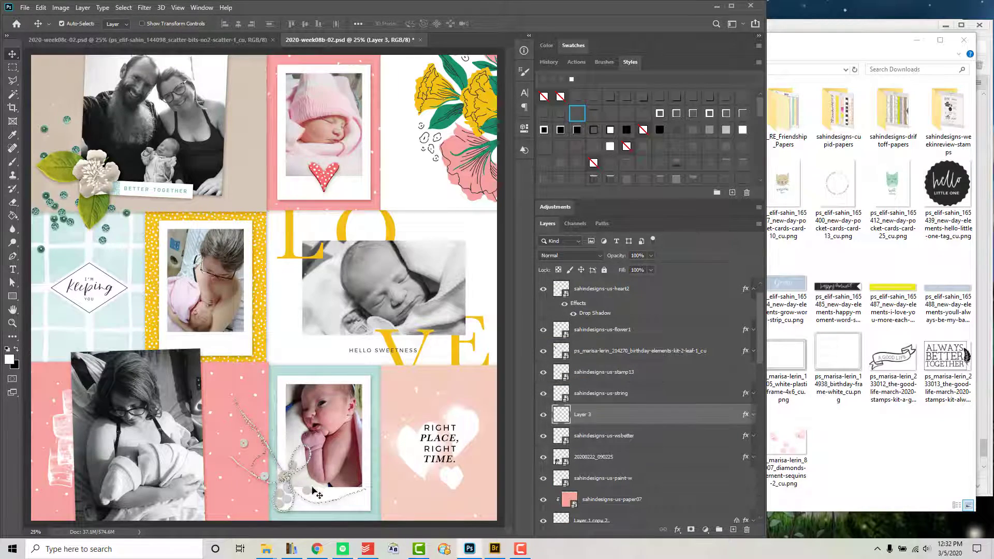
key(ctrl+Tab)
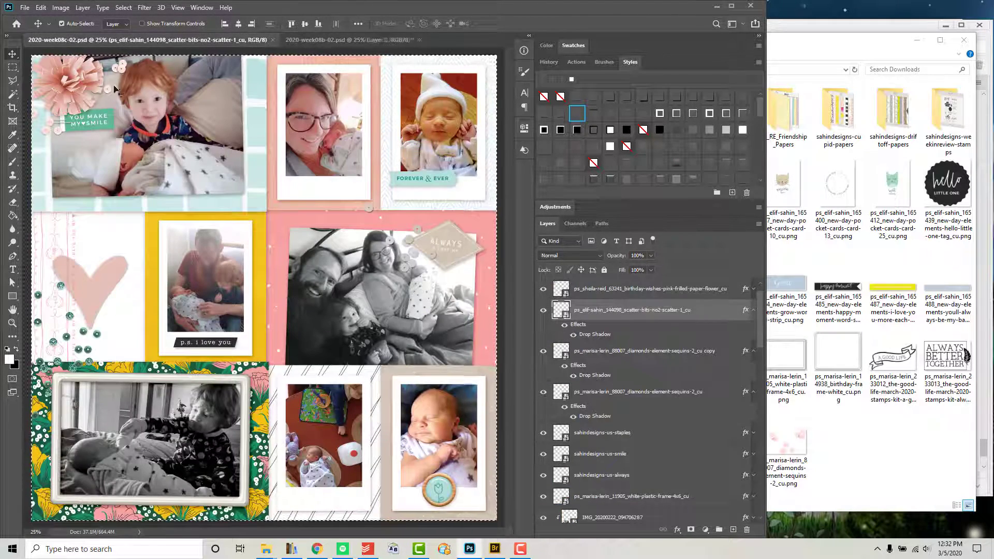
key(ctrl+Tab)
key(ctrl+Tab)
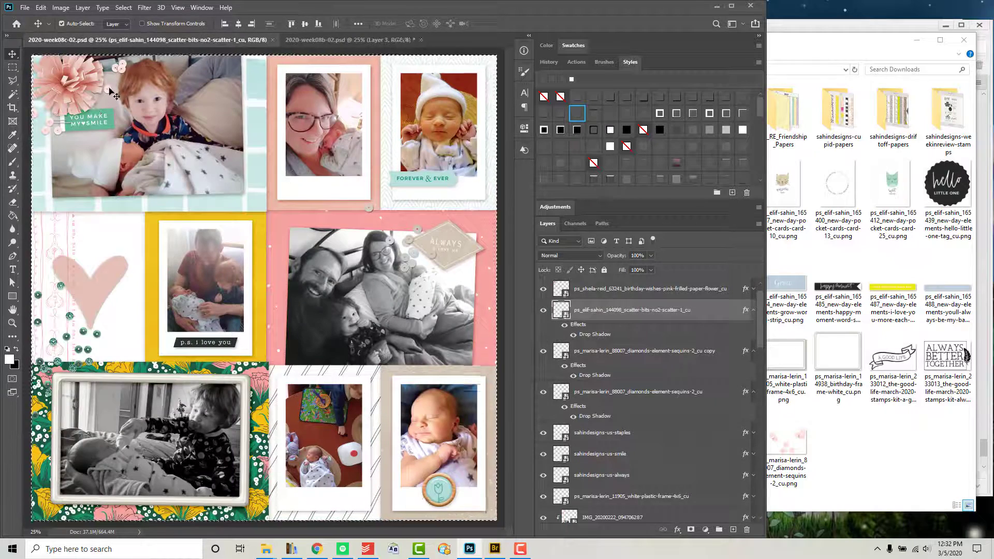
click(110, 90)
drag(110, 91, 345, 180)
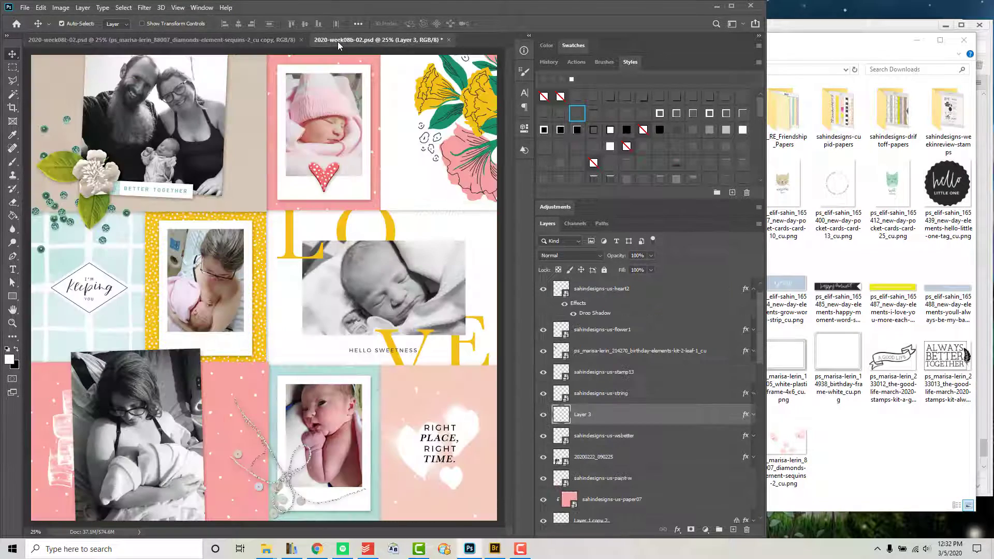